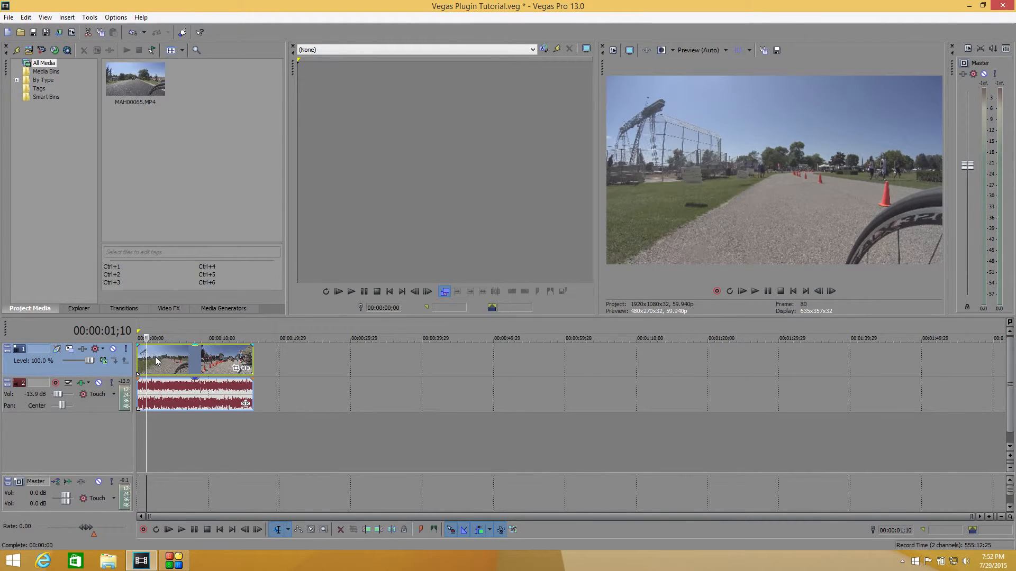
- Play back the MAH00065 clip on the timeline from near its start to review the original footage
{"action": "left_click", "coordinate": [150, 359]}
{"action": "key", "text": "space"}
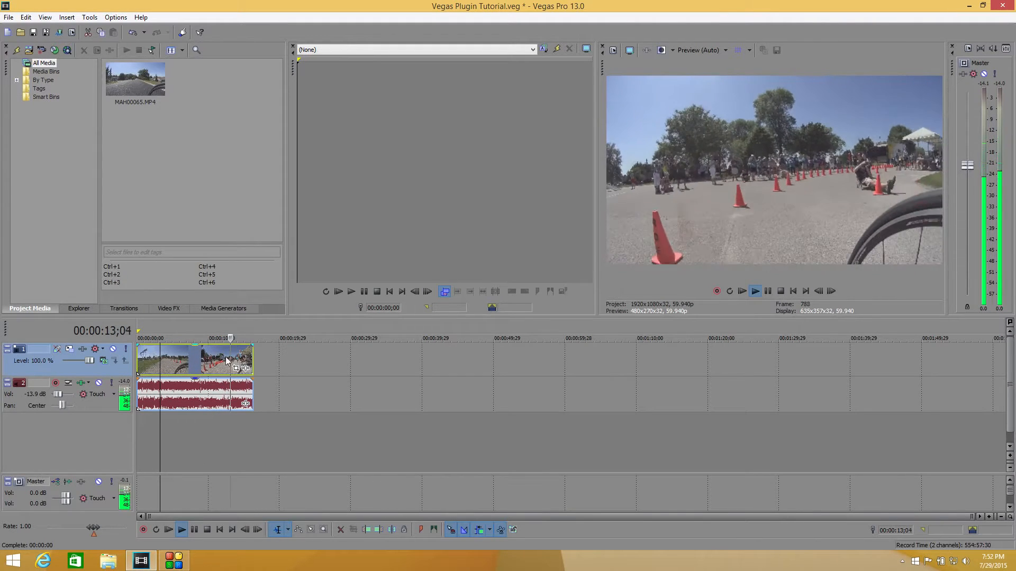
{"action": "left_click", "coordinate": [159, 359]}
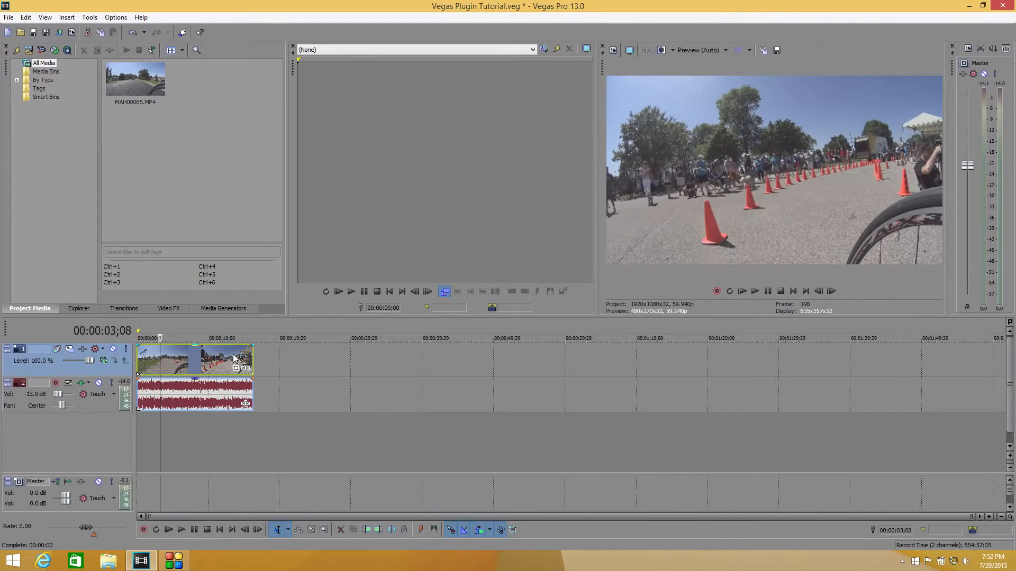
{"action": "left_click", "coordinate": [148, 359]}
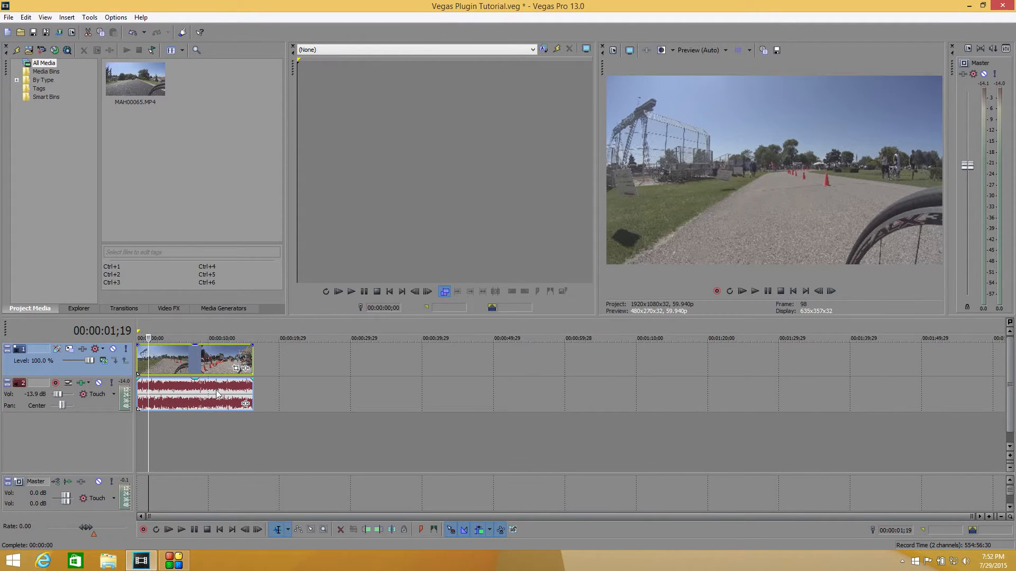
- Add the proDAD CMOS Fixr and proDAD Mercalli v4 plug-ins to the MAH00065 clip's event effects chain
{"action": "left_click", "coordinate": [244, 369]}
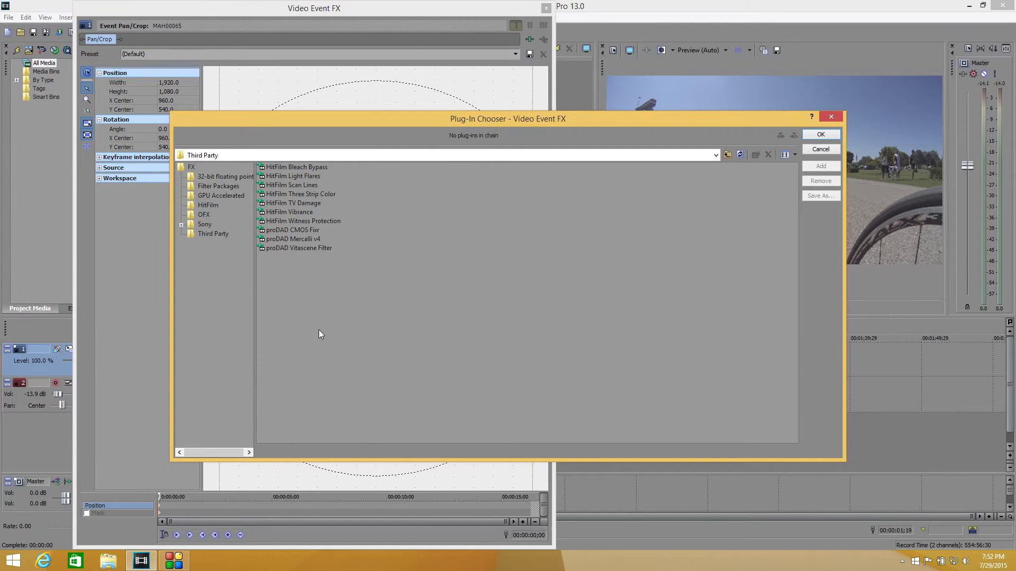
{"action": "left_click", "coordinate": [294, 231]}
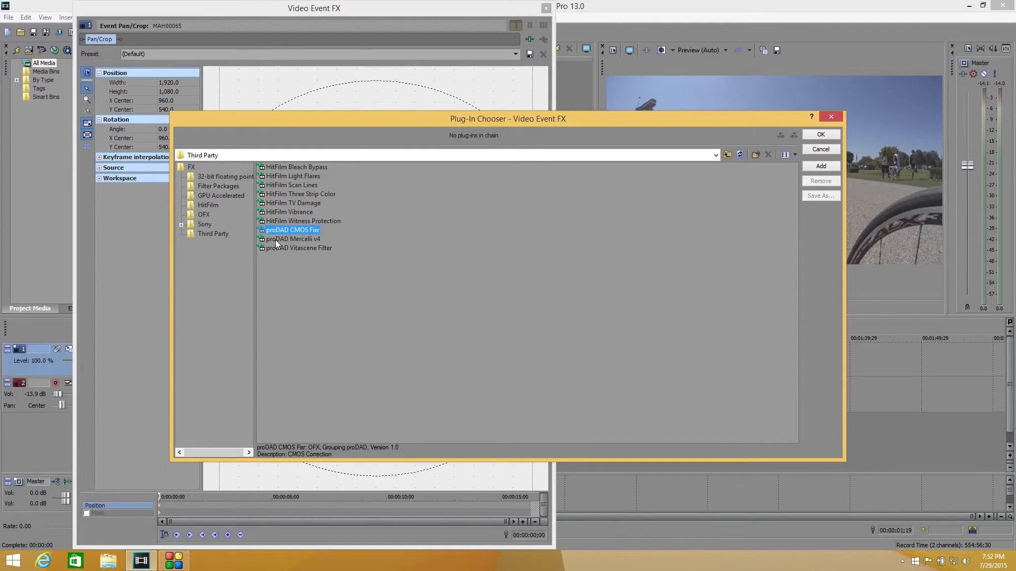
{"action": "left_click", "coordinate": [275, 240], "text": "ctrl"}
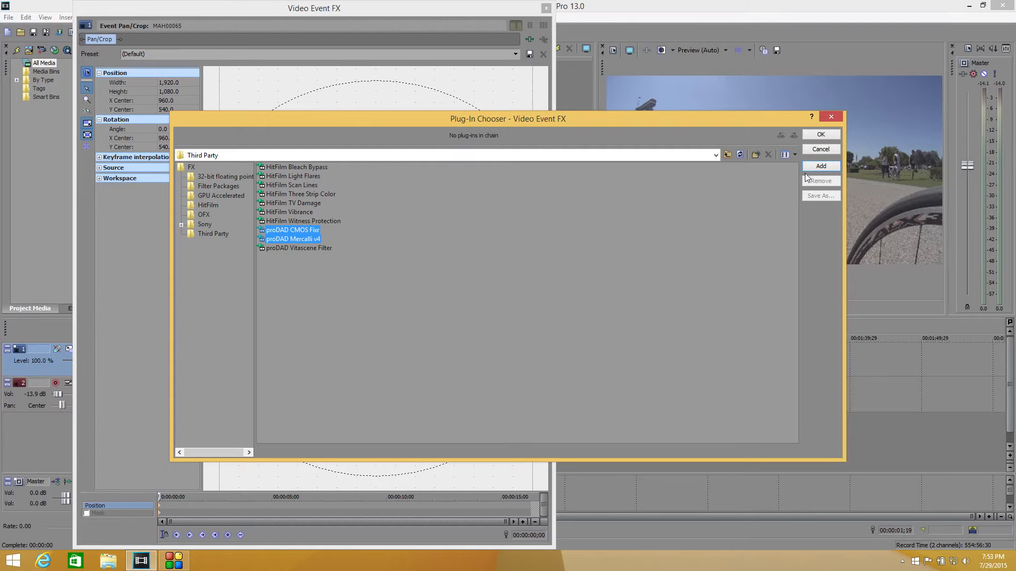
{"action": "left_click", "coordinate": [821, 167]}
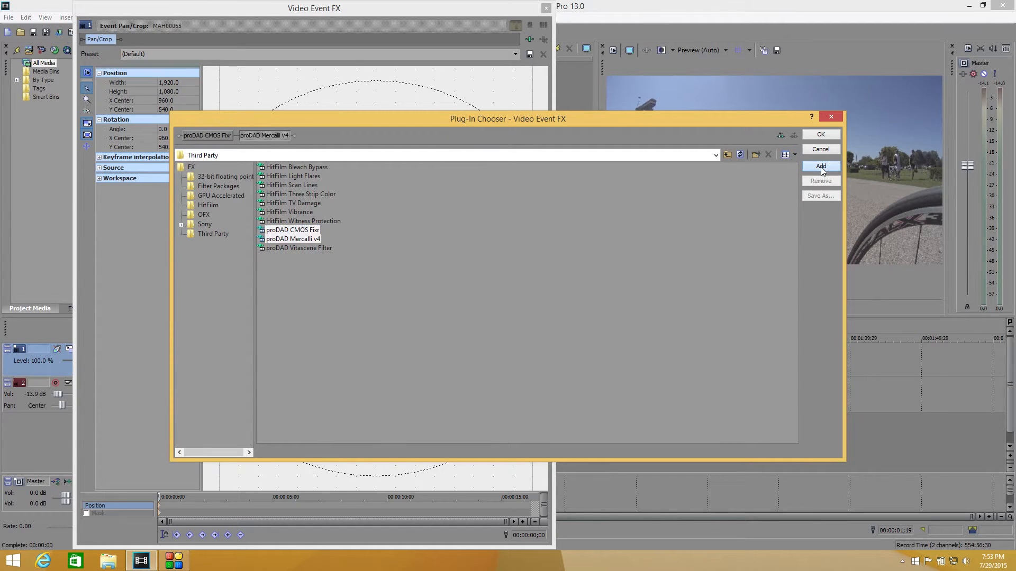
{"action": "left_click", "coordinate": [812, 136]}
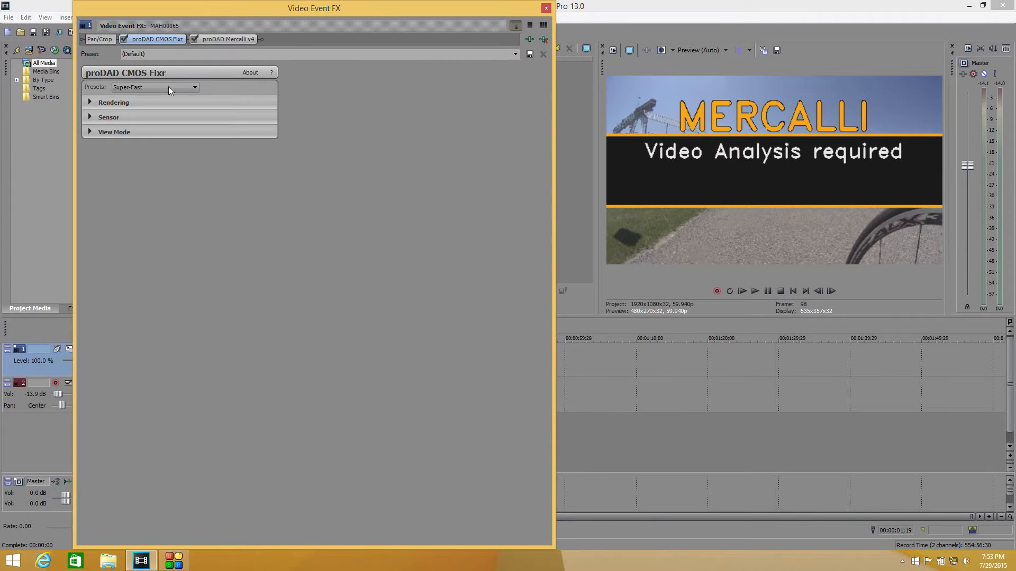
- Set the CMOS Fixr preset to Precise with the Wobble/Vibrations (Precise/GPU) rendering method
{"action": "left_click", "coordinate": [194, 88]}
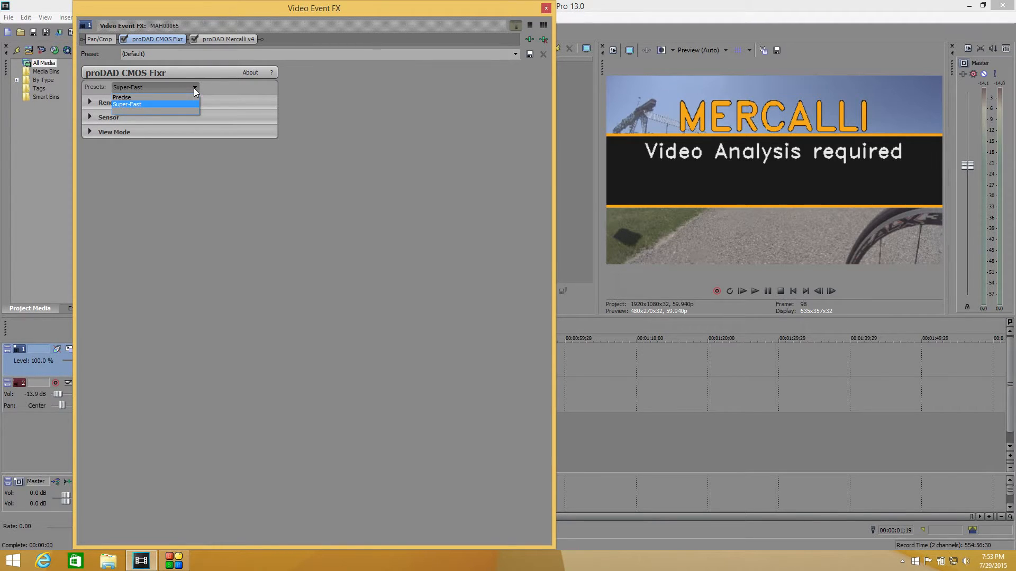
{"action": "left_click", "coordinate": [129, 98]}
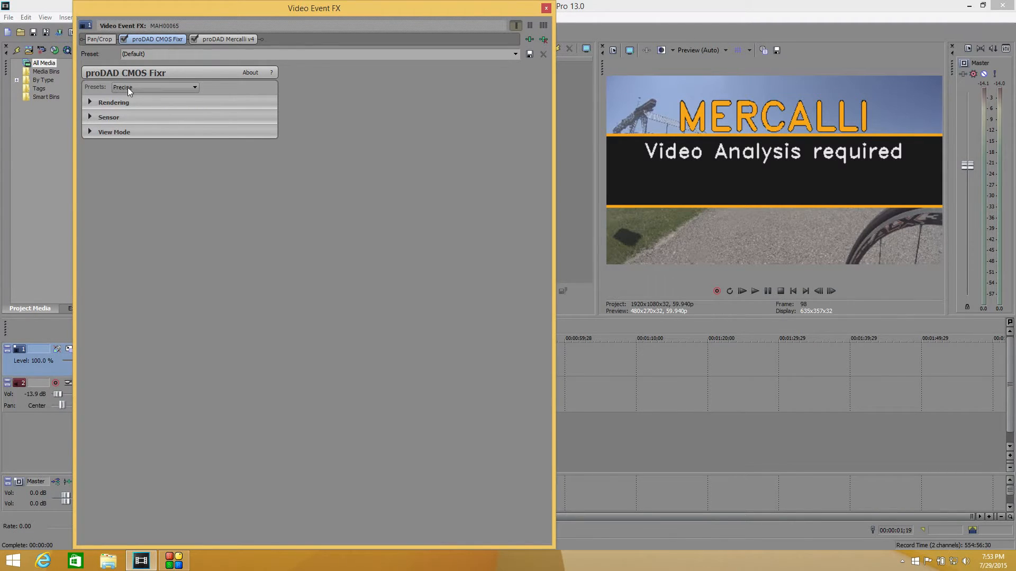
{"action": "left_click", "coordinate": [89, 103]}
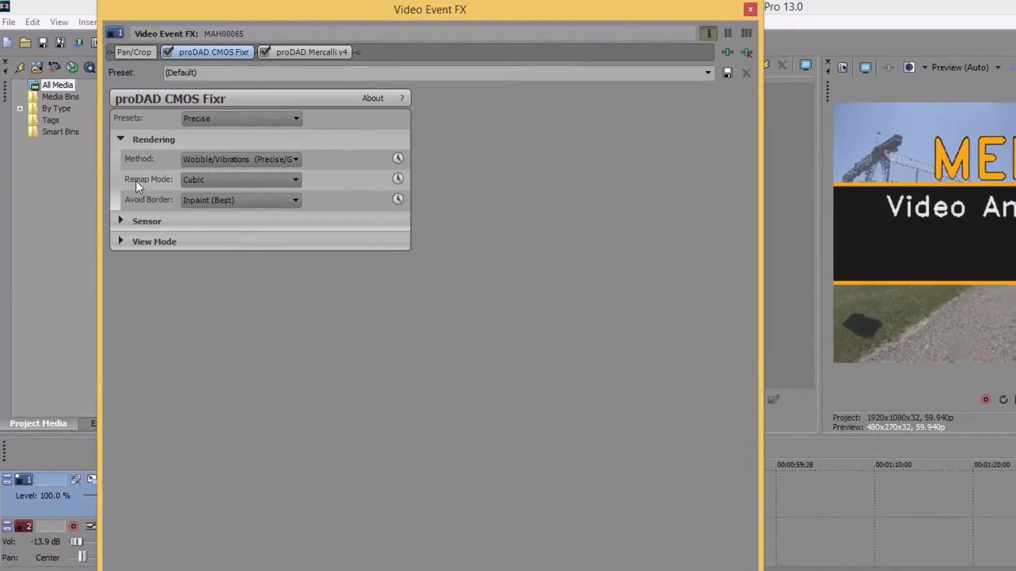
{"action": "left_click", "coordinate": [232, 141]}
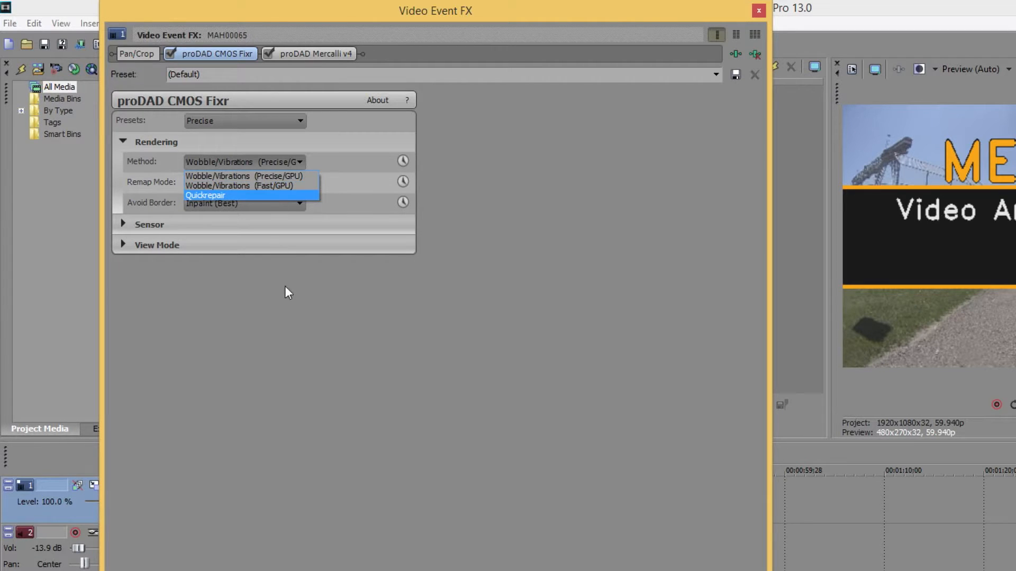
{"action": "left_click", "coordinate": [218, 176]}
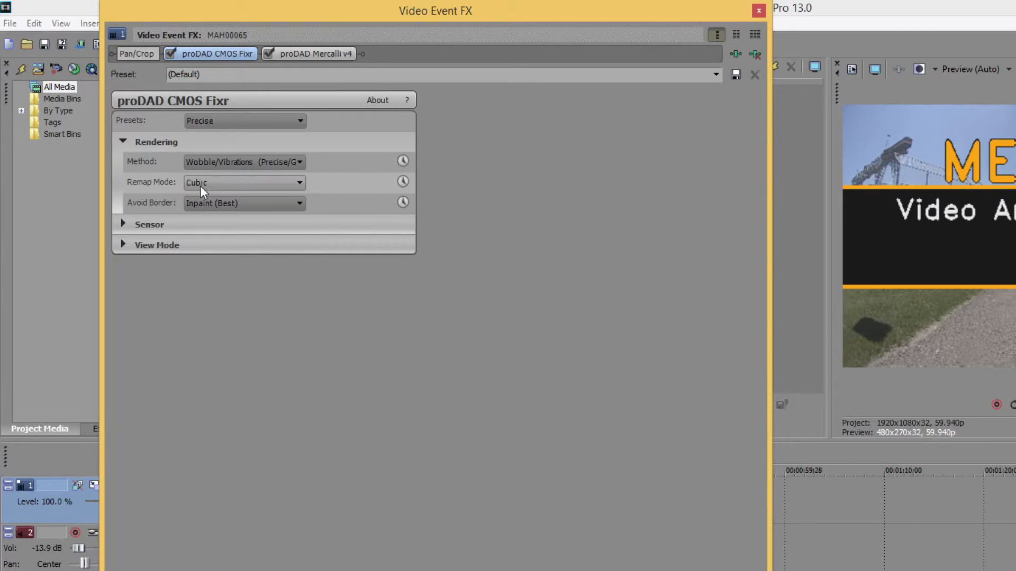
- Keep the CMOS Fixr remap mode on Cubic and estimate the sensor speed from the footage
{"action": "left_click", "coordinate": [200, 186]}
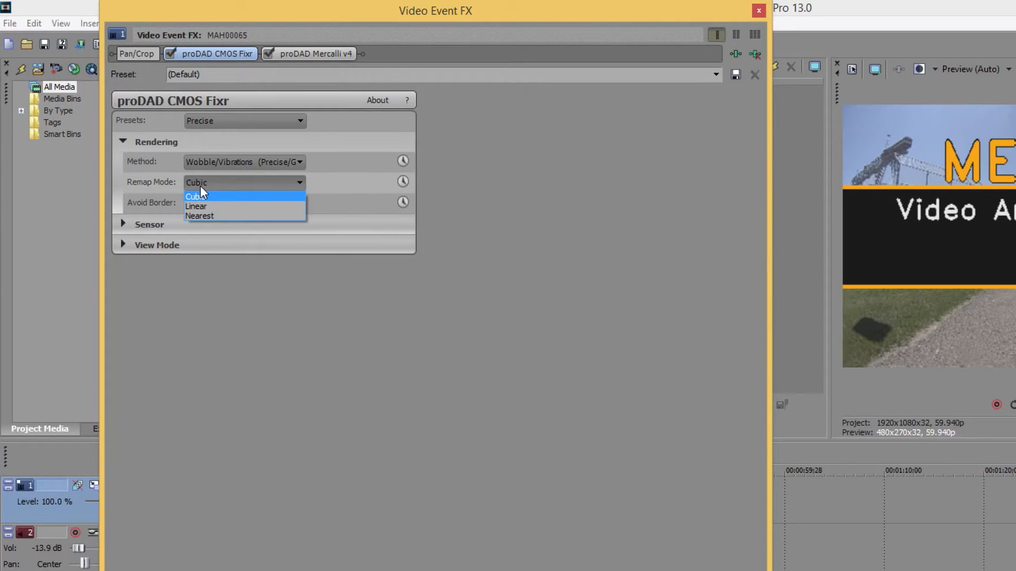
{"action": "left_click", "coordinate": [200, 186]}
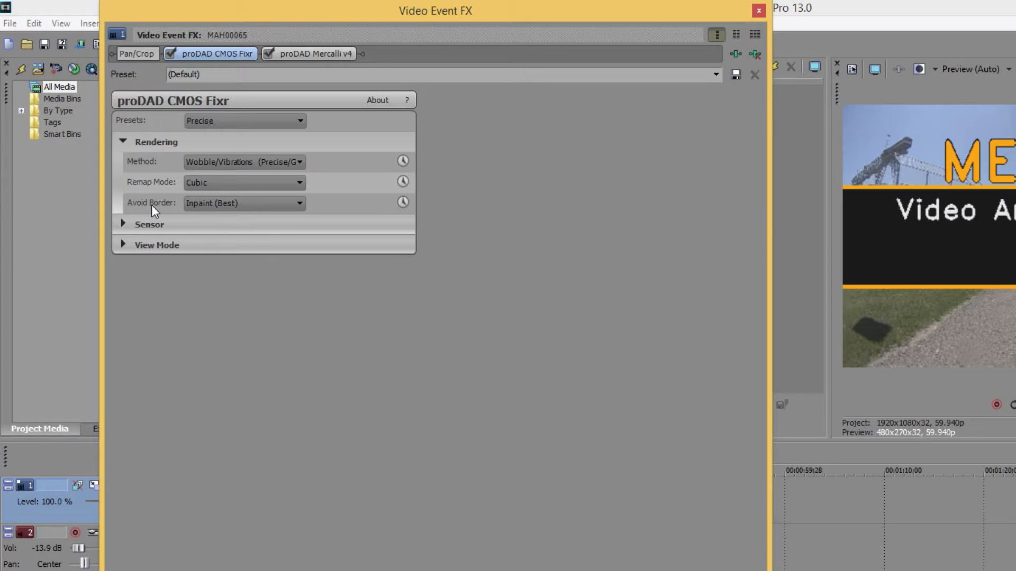
{"action": "left_click", "coordinate": [124, 223]}
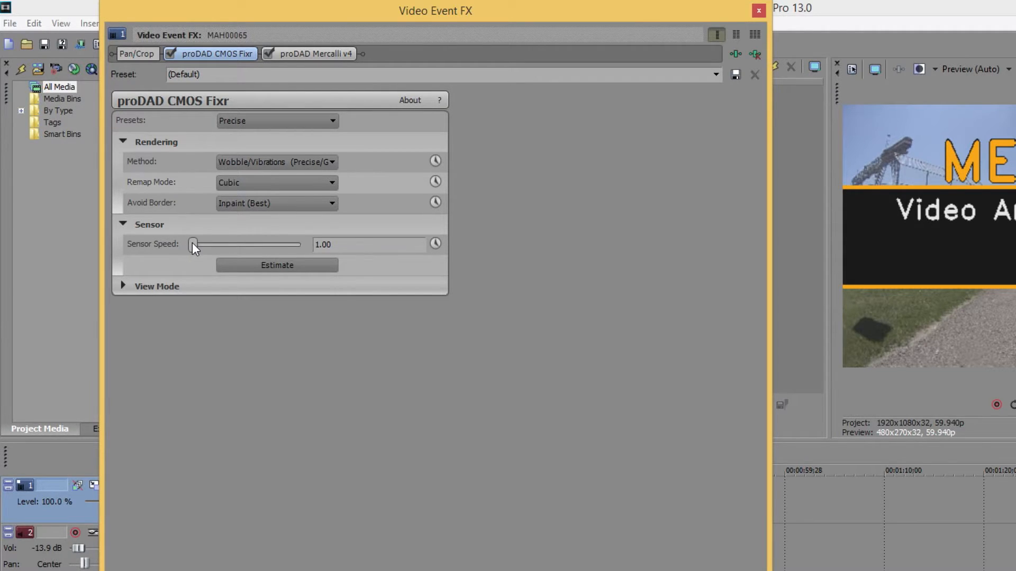
{"action": "left_click", "coordinate": [277, 265]}
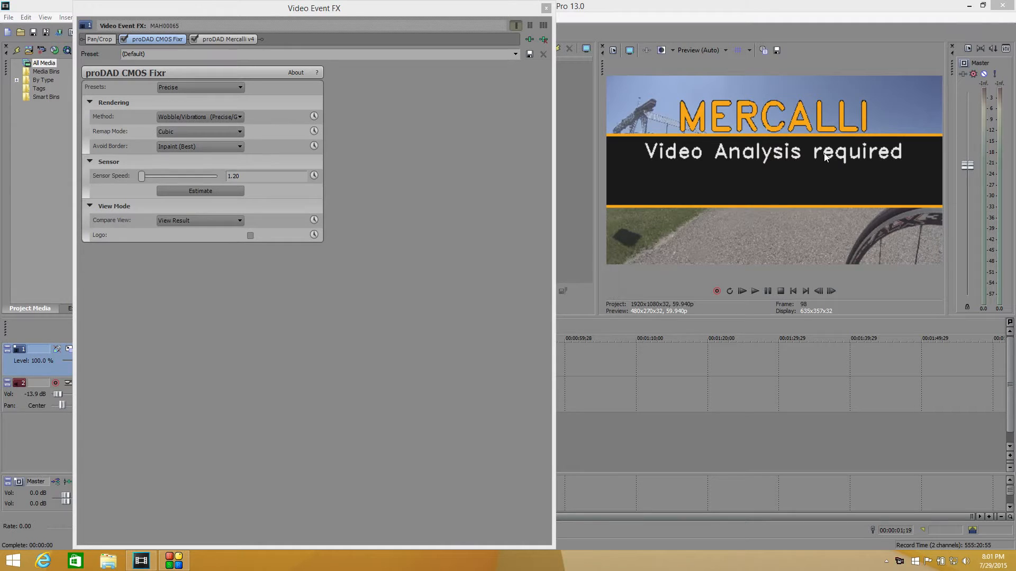
- Bypass Mercalli v4 and preview the CMOS Fixr correction in Horizontal Compare, Vertical Compare and View Source modes
{"action": "left_click", "coordinate": [193, 40]}
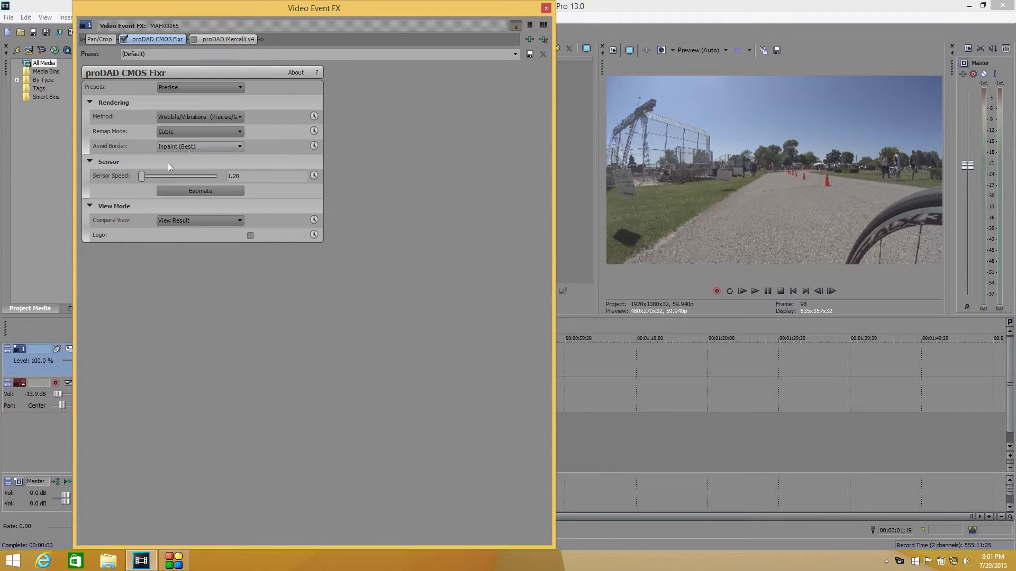
{"action": "left_click", "coordinate": [203, 223]}
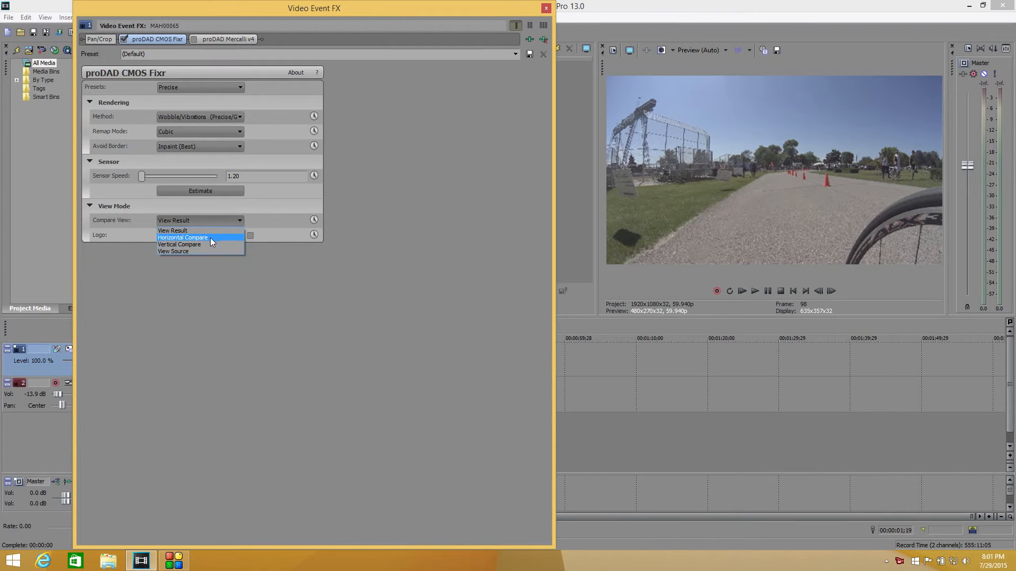
{"action": "left_click", "coordinate": [211, 238]}
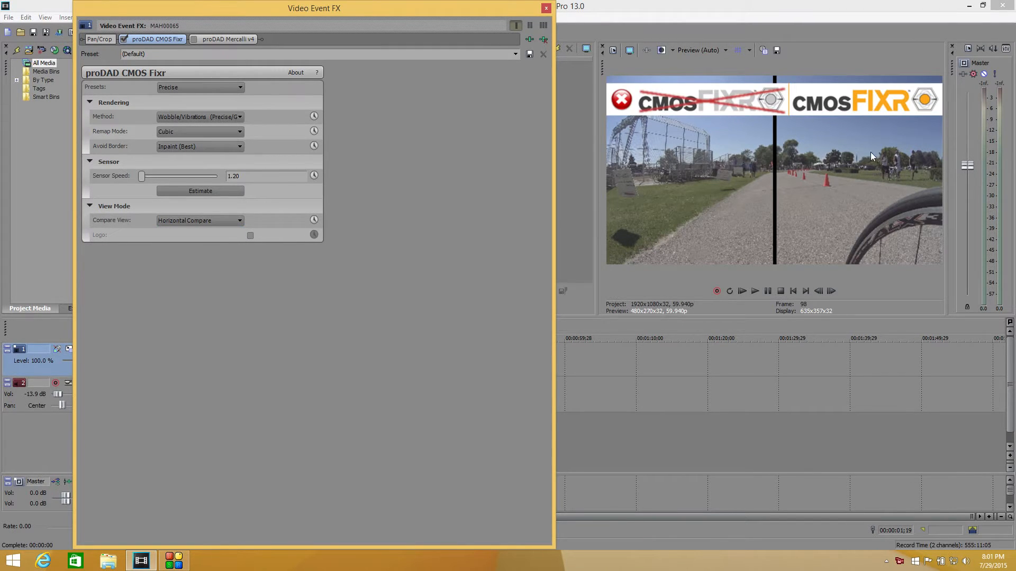
{"action": "left_click", "coordinate": [176, 221]}
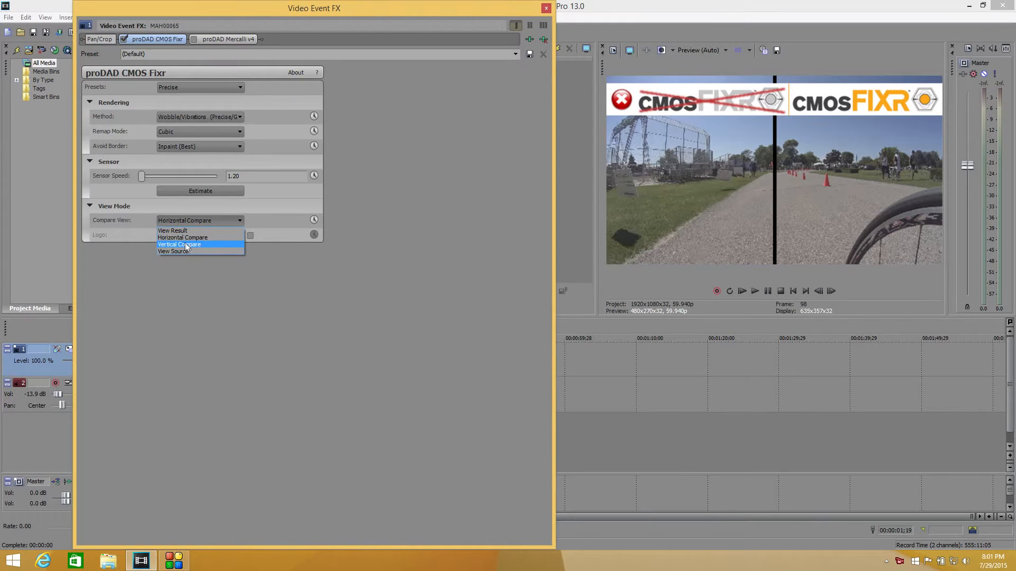
{"action": "left_click", "coordinate": [185, 243]}
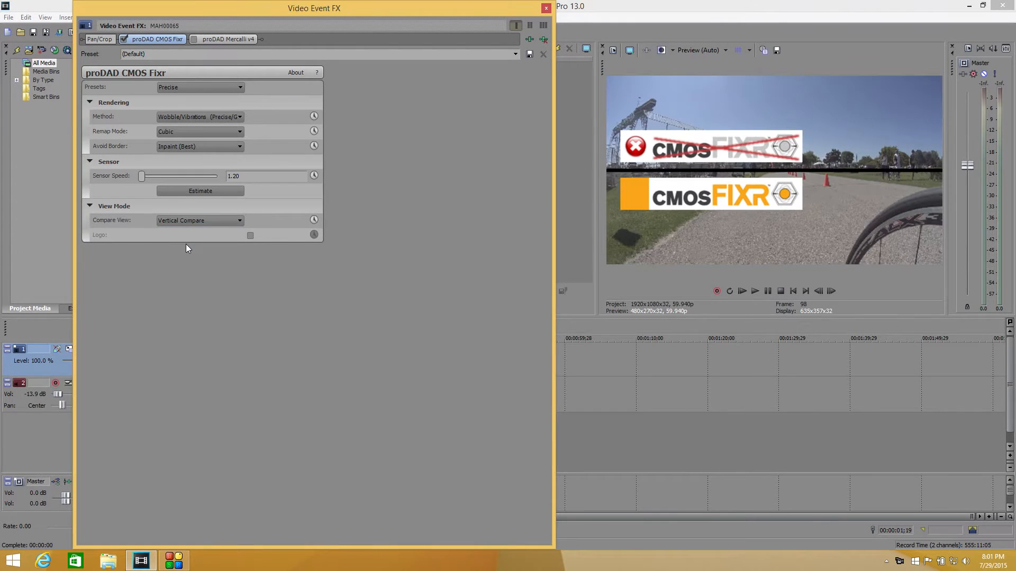
{"action": "left_click", "coordinate": [240, 227]}
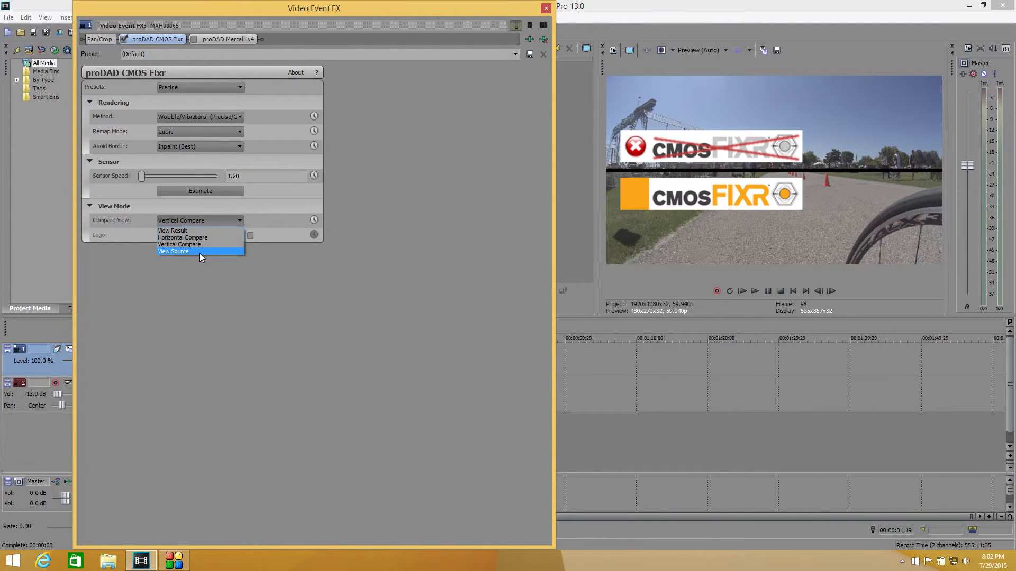
{"action": "left_click", "coordinate": [199, 252]}
- Set the CMOS Fixr compare view to Horizontal Compare and play back the selected opening section of the clip
{"action": "left_click", "coordinate": [199, 222]}
{"action": "left_click", "coordinate": [205, 231]}
{"action": "left_click", "coordinate": [207, 221]}
{"action": "left_click", "coordinate": [200, 239]}
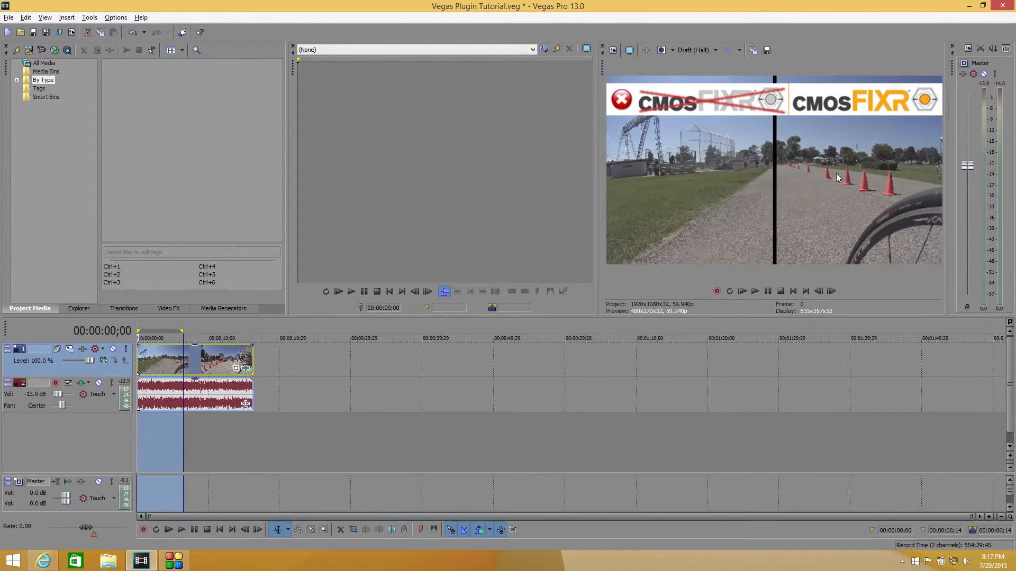
{"action": "key", "text": "space"}
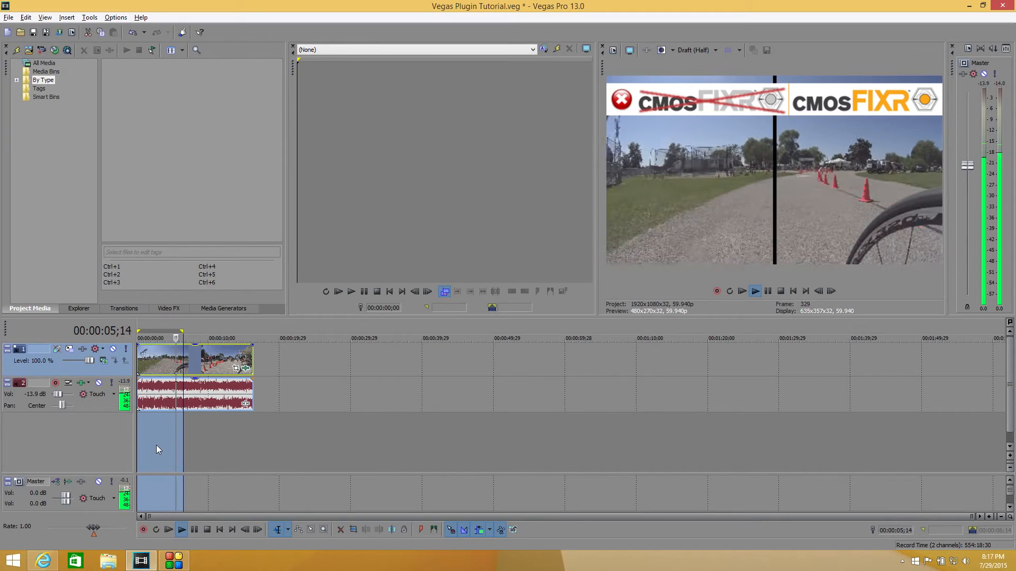
{"action": "key", "text": "space"}
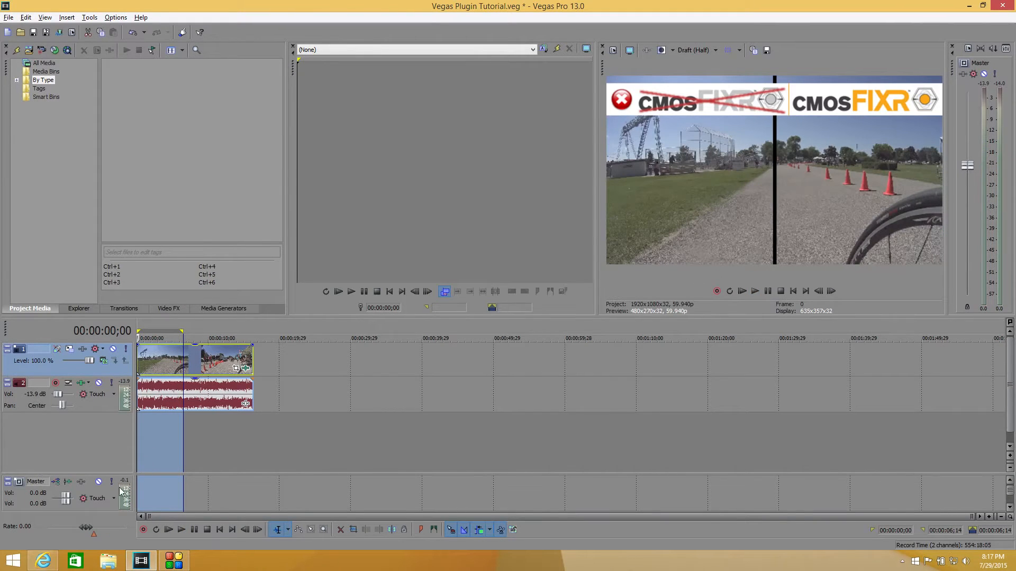
- Reopen the clip's event effects, set the CMOS Fixr compare view to View Result and re-enable Mercalli v4
{"action": "left_click", "coordinate": [245, 367]}
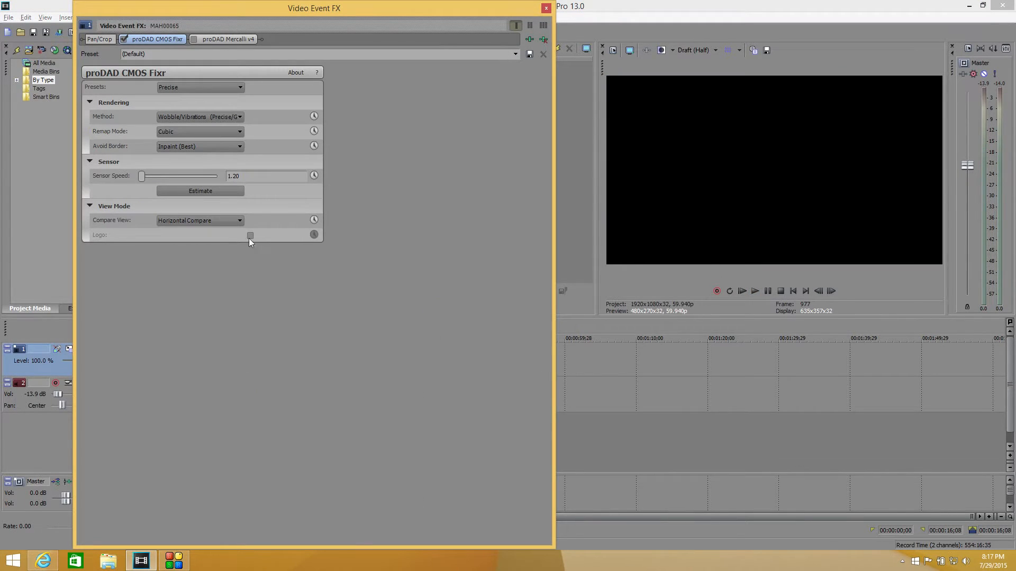
{"action": "left_click", "coordinate": [203, 219]}
{"action": "left_click", "coordinate": [199, 231]}
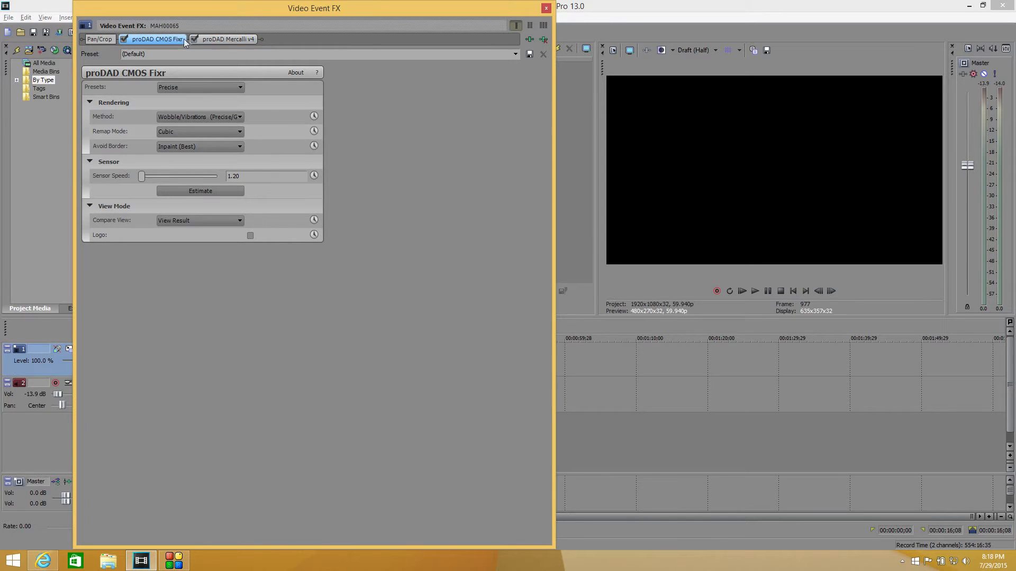
- In Mercalli v4's camera settings, choose Universal Camera as the virtual stabi-cam and turn off Rolling Shutter Compensation
{"action": "left_click", "coordinate": [223, 40]}
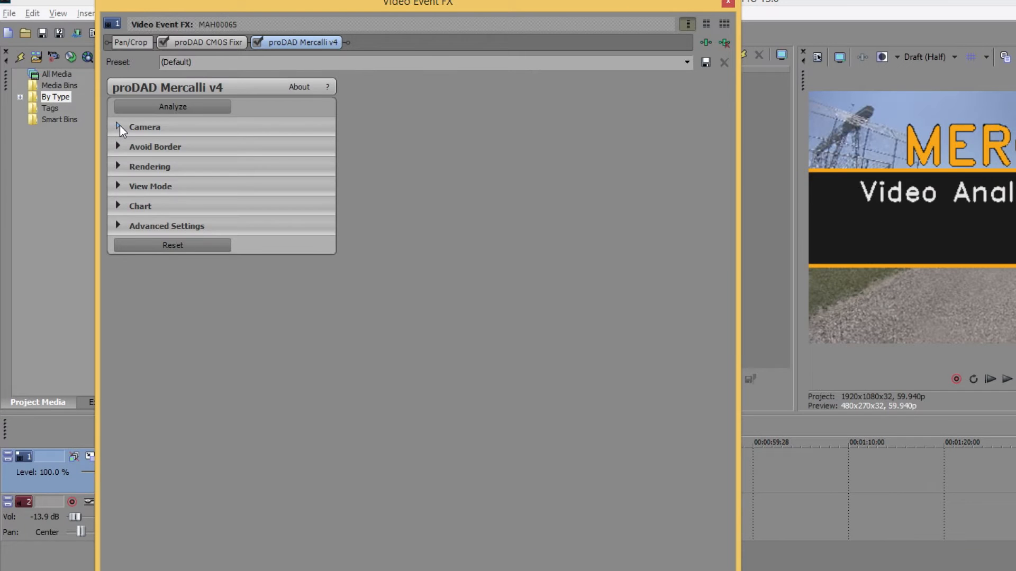
{"action": "left_click", "coordinate": [90, 102]}
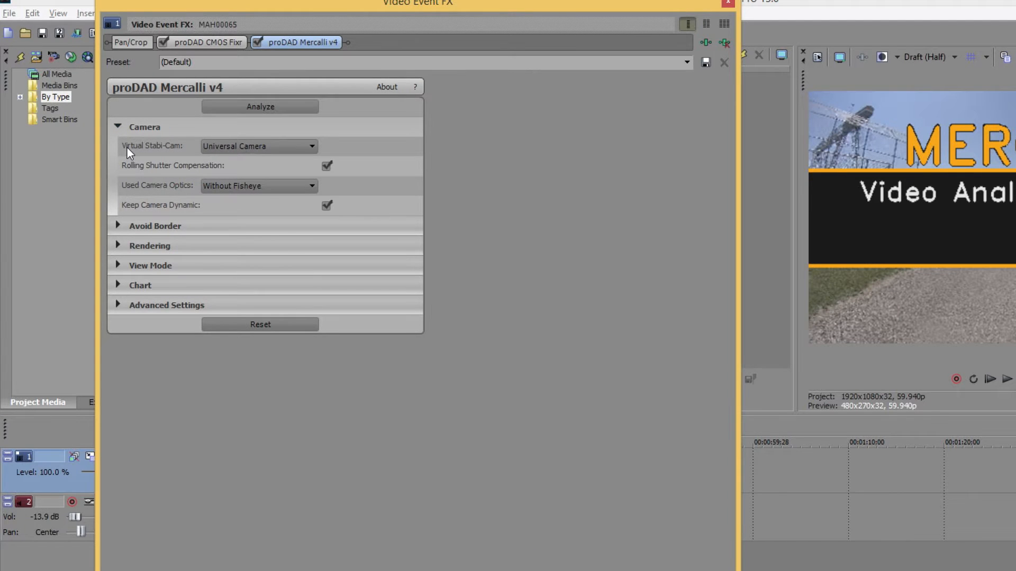
{"action": "left_click", "coordinate": [282, 145]}
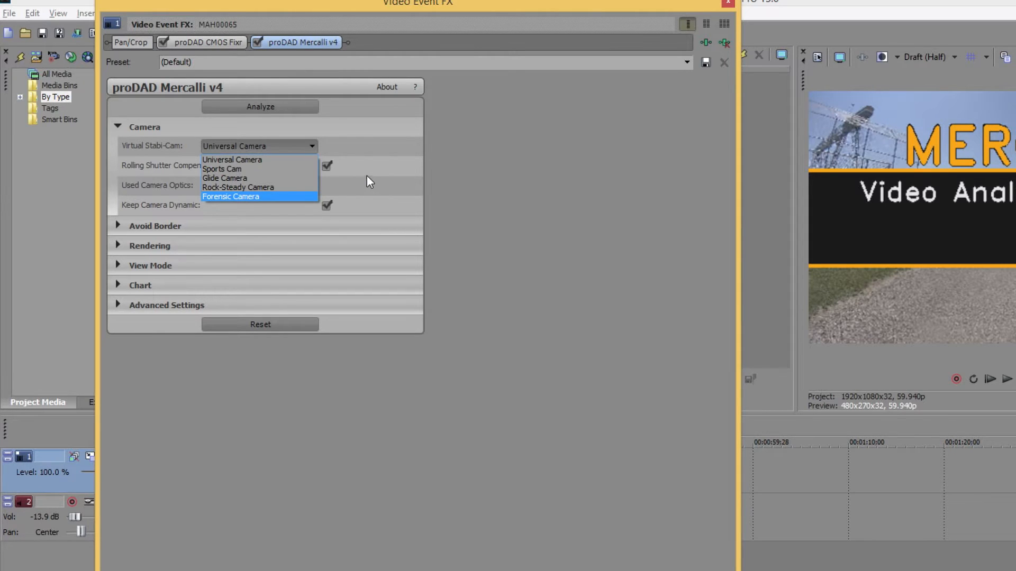
{"action": "left_click", "coordinate": [231, 160]}
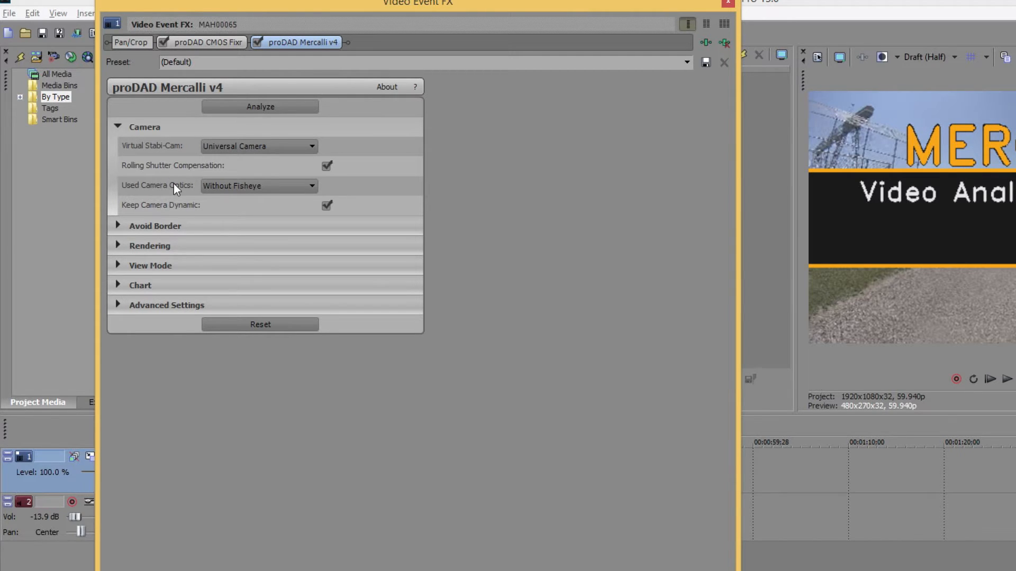
{"action": "left_click", "coordinate": [326, 166]}
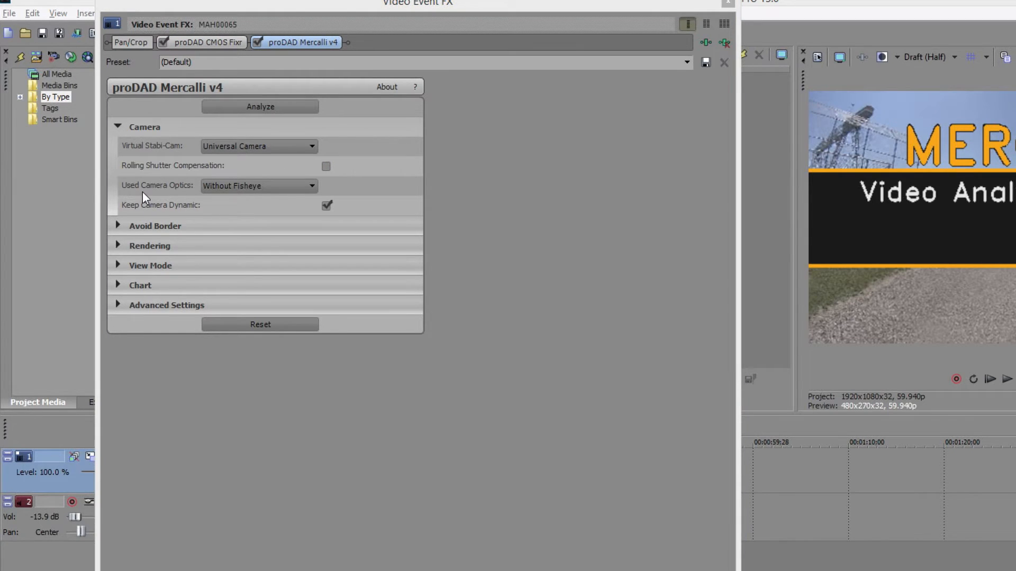
- Set Mercalli v4's used camera optics to Sony AS100 V and analyze the clip
{"action": "left_click", "coordinate": [249, 189]}
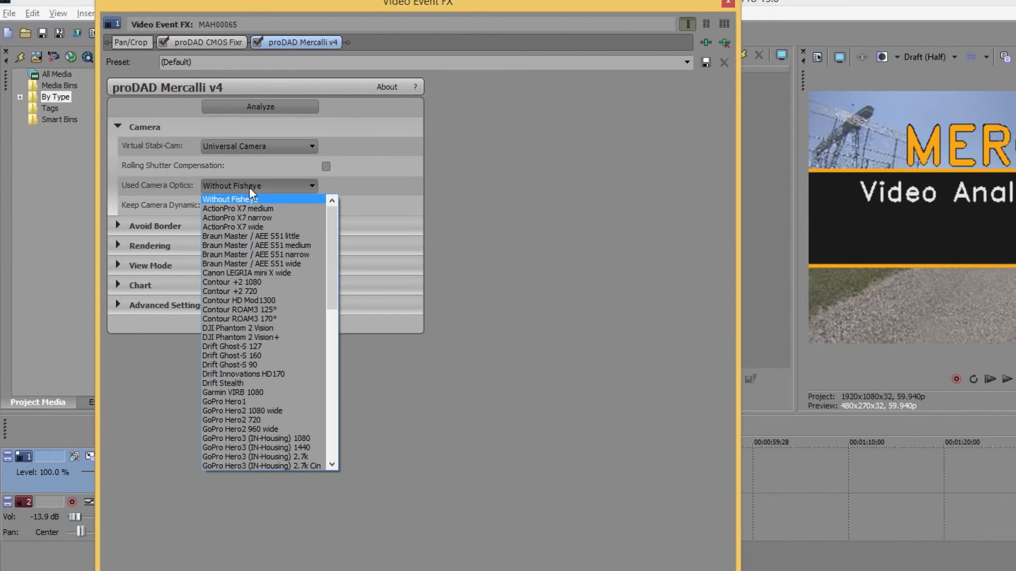
{"action": "left_click_drag", "start_coordinate": [332, 244], "coordinate": [354, 402]}
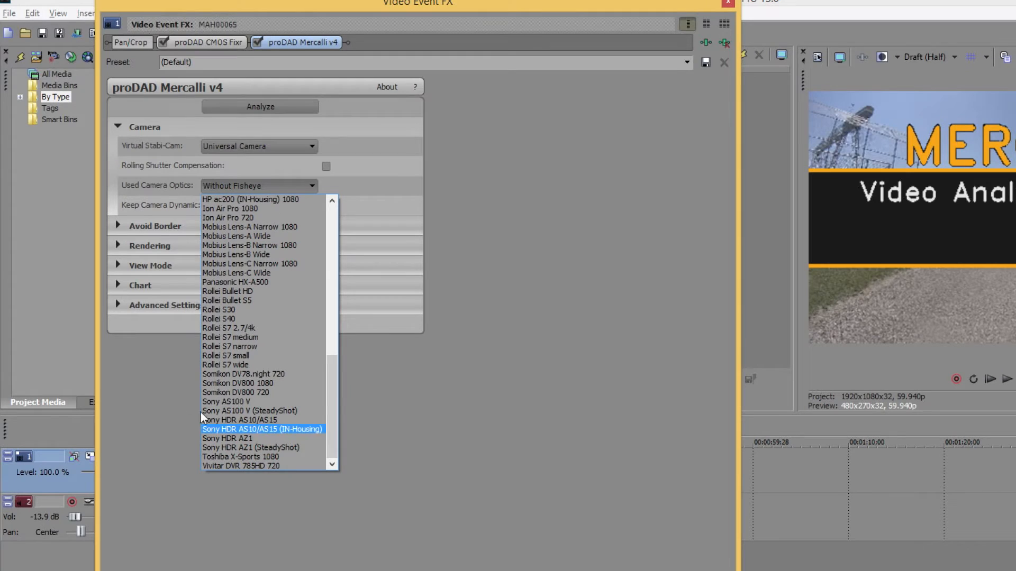
{"action": "left_click", "coordinate": [231, 401]}
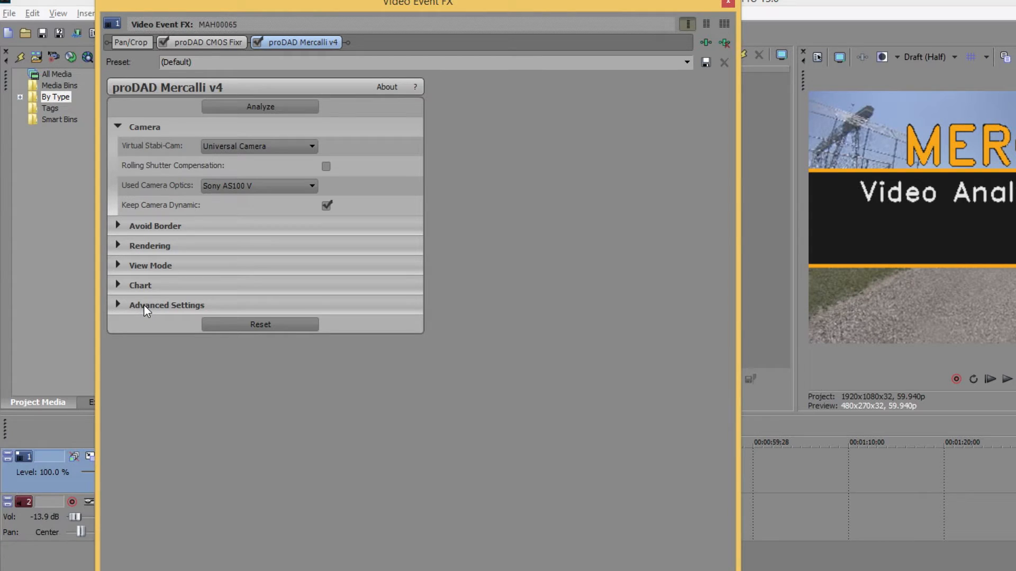
{"action": "left_click", "coordinate": [249, 106]}
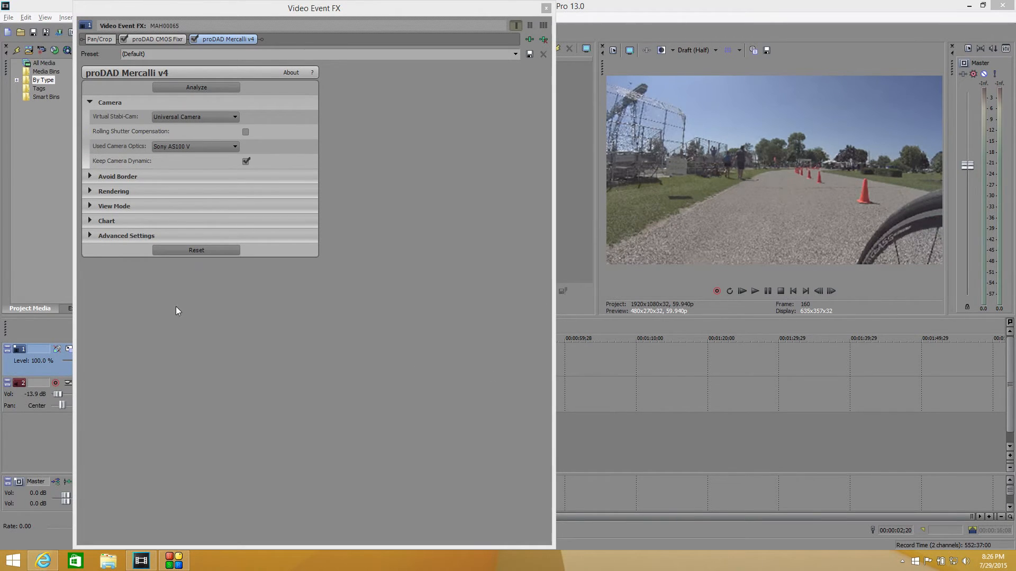
- Close the event effects window and shorten the timeline loop region to about the first 7 seconds of the clip
{"action": "left_click", "coordinate": [360, 125]}
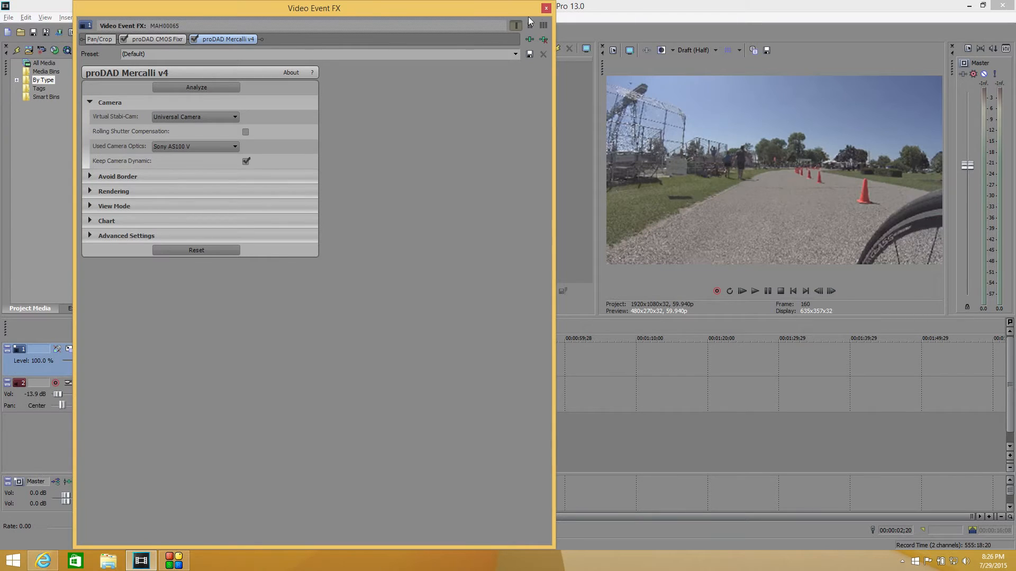
{"action": "left_click", "coordinate": [546, 9]}
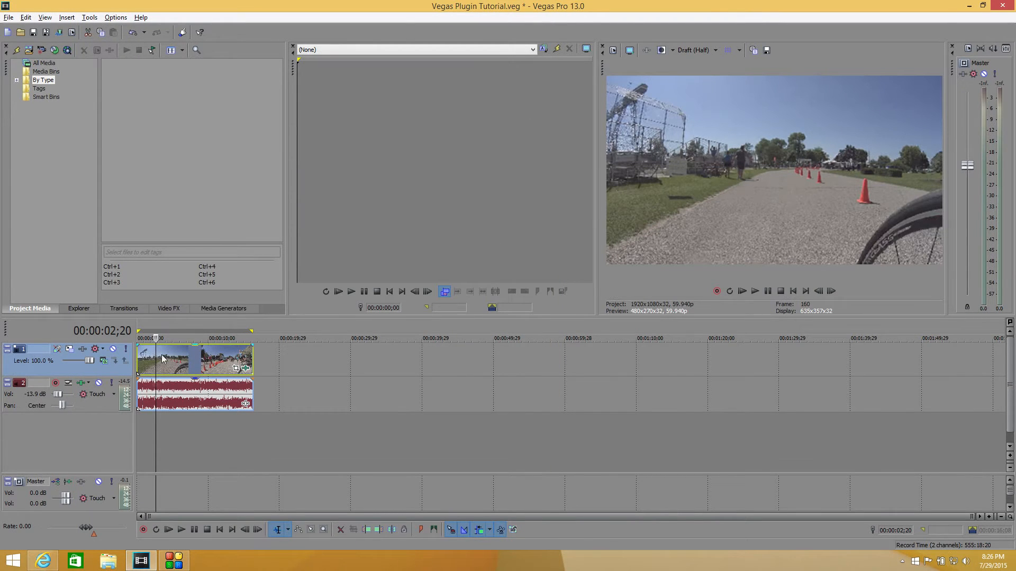
{"action": "left_click_drag", "start_coordinate": [252, 331], "coordinate": [146, 337]}
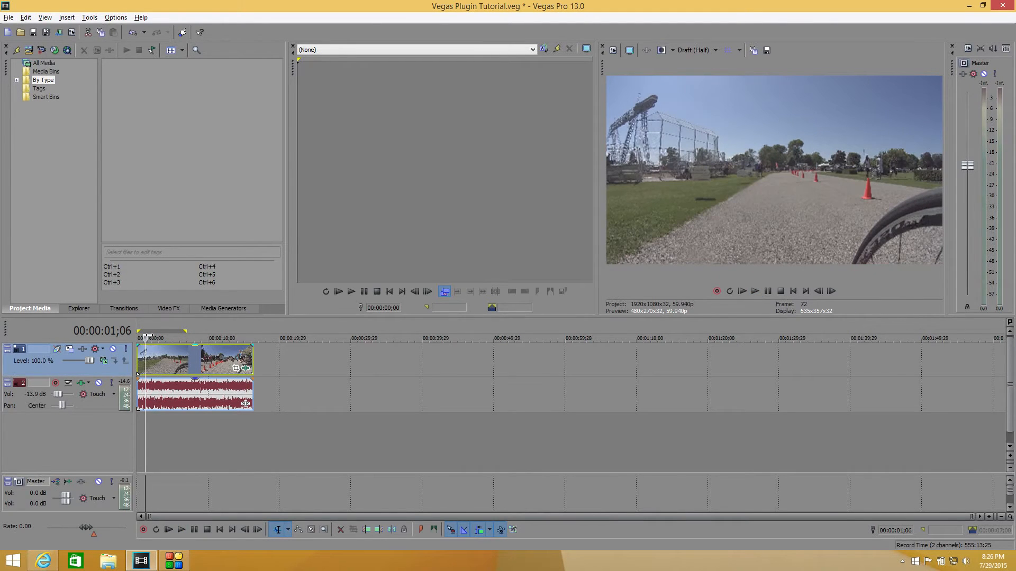
- Play back the stabilized opening section from the start of the timeline
{"action": "key", "text": "Home"}
{"action": "key", "text": "space"}
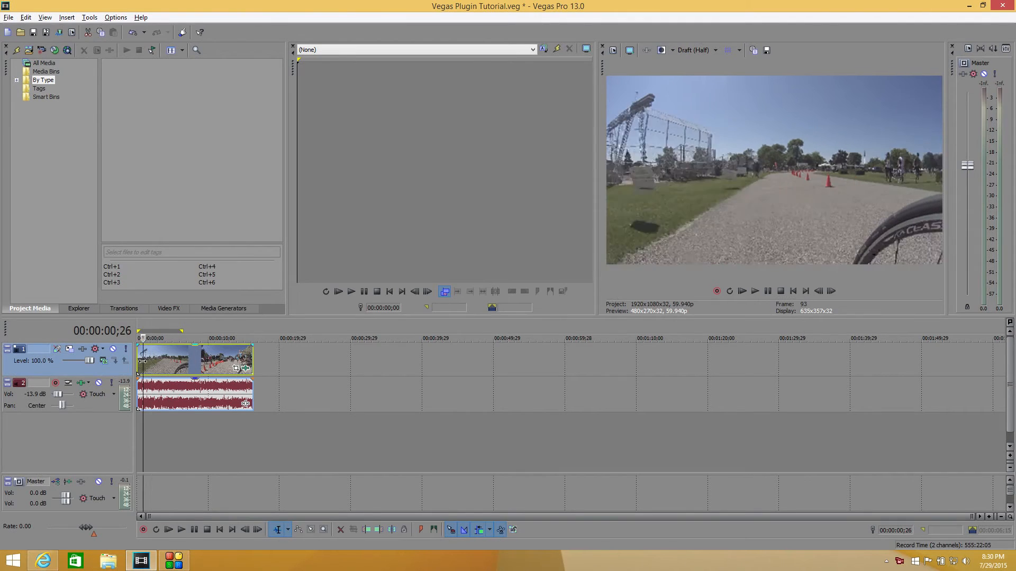
{"action": "left_click_drag", "start_coordinate": [143, 362], "coordinate": [138, 364]}
{"action": "key", "text": "space"}
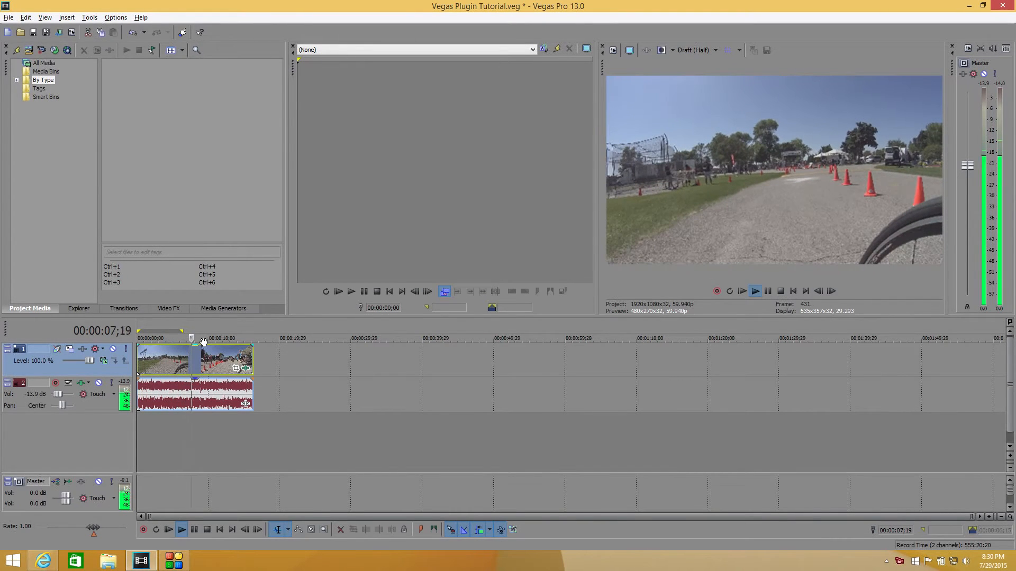
{"action": "key", "text": "space"}
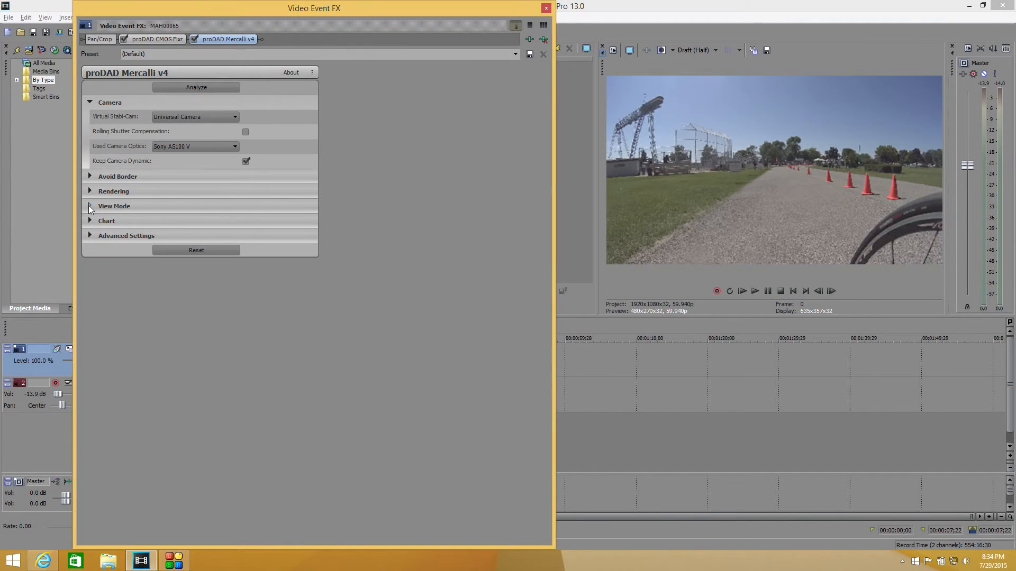
- Preview Mercalli v4's correction in Horizontal Compare, Vertical Compare and View Source modes, and return the compare view to View Result
{"action": "left_click", "coordinate": [89, 206]}
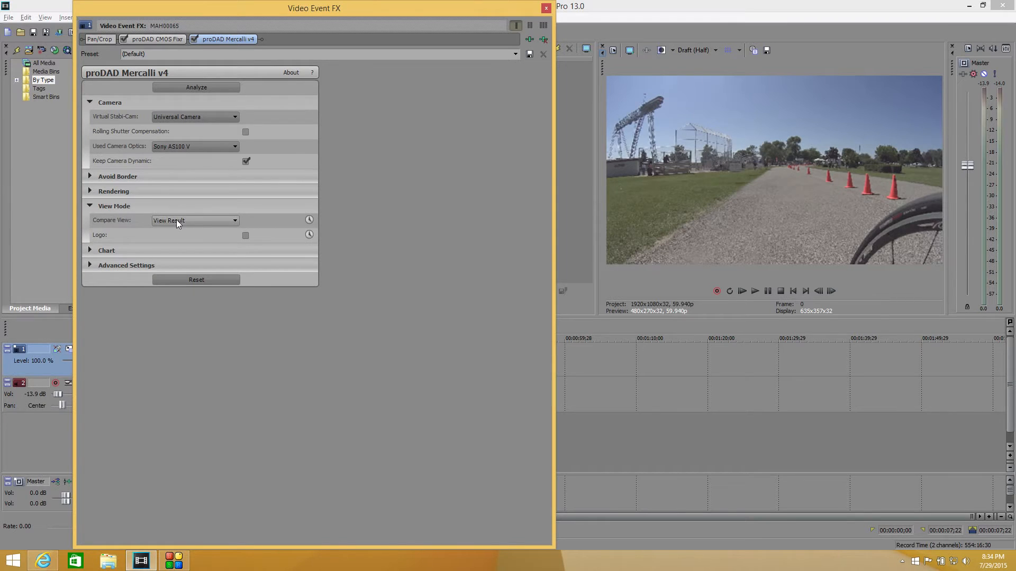
{"action": "left_click", "coordinate": [176, 221]}
{"action": "left_click", "coordinate": [186, 238]}
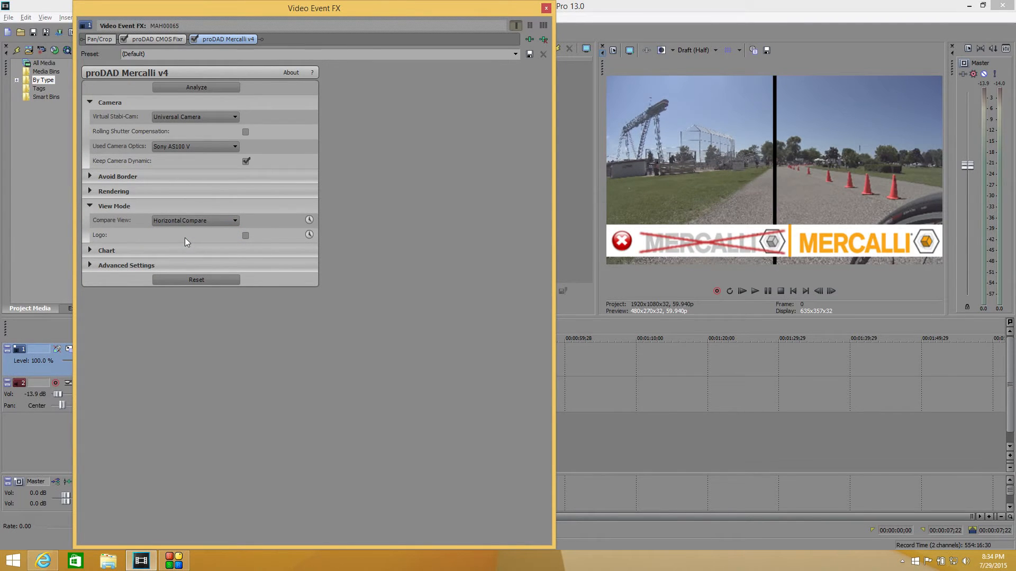
{"action": "left_click", "coordinate": [189, 221]}
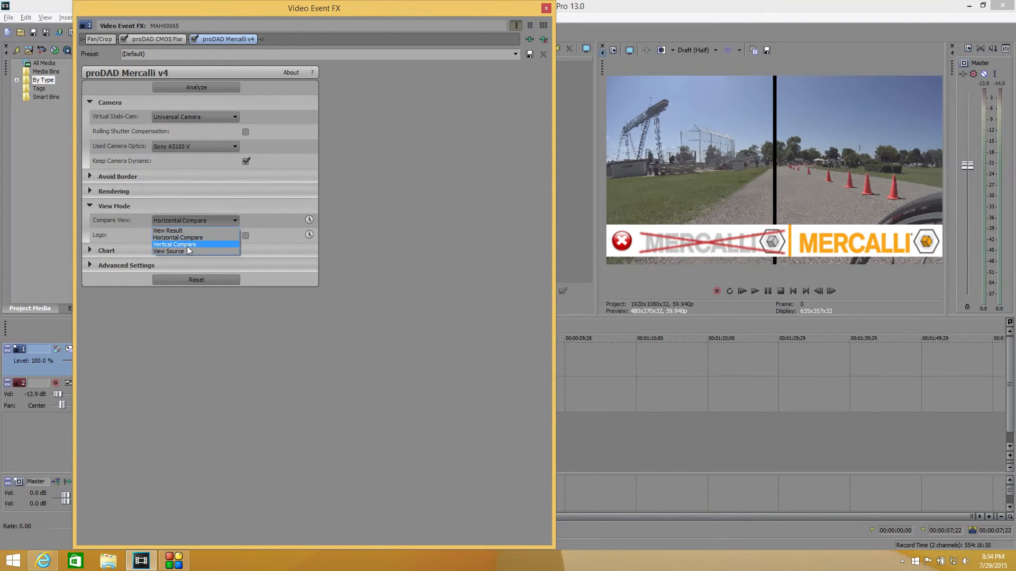
{"action": "left_click", "coordinate": [186, 246]}
{"action": "left_click", "coordinate": [189, 222]}
{"action": "left_click", "coordinate": [189, 252]}
{"action": "left_click", "coordinate": [191, 220]}
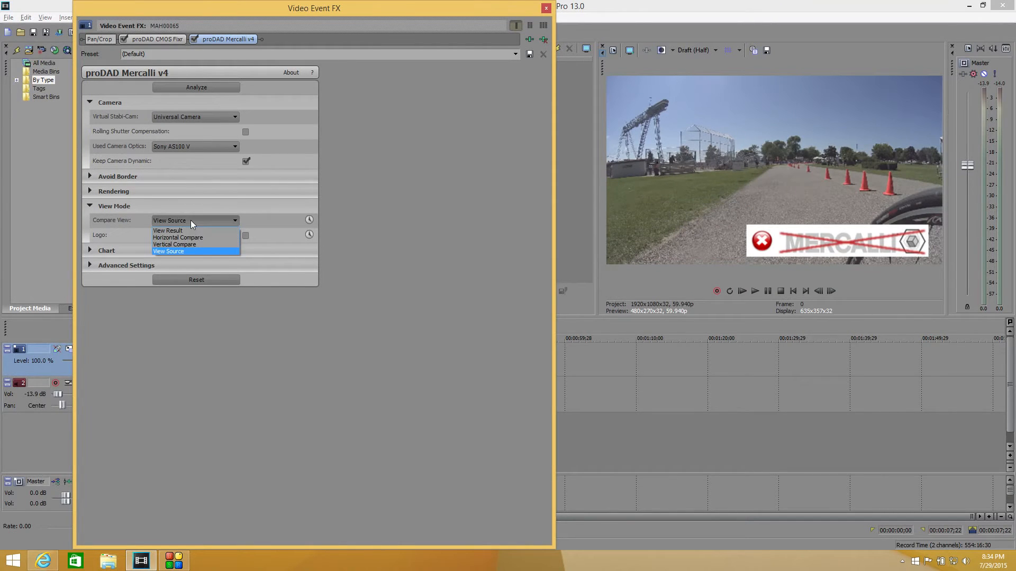
{"action": "left_click", "coordinate": [194, 231]}
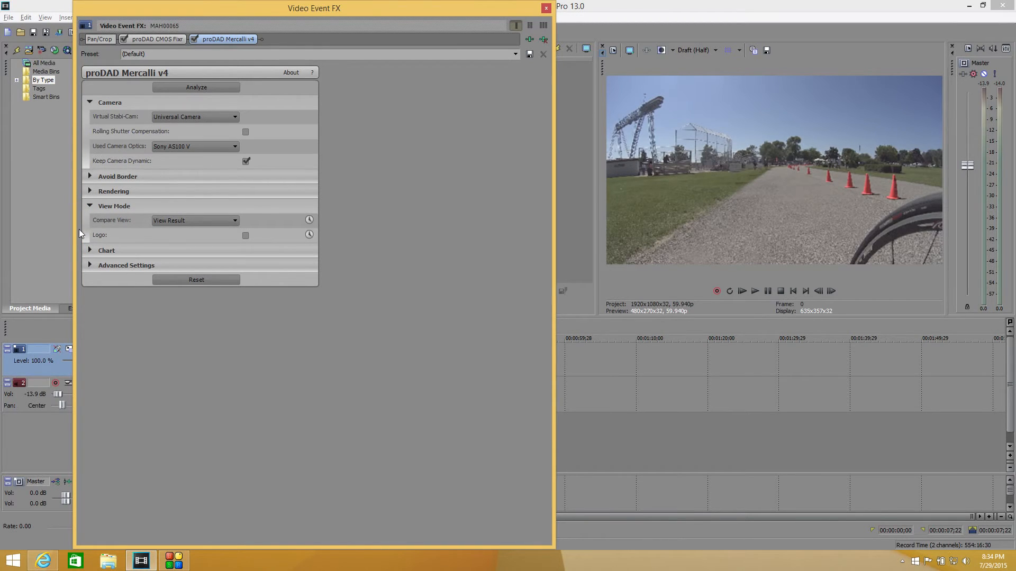
- Overlay Mercalli v4's Pan chart on the preview and enable its Extra High View
{"action": "left_click", "coordinate": [90, 176]}
{"action": "left_click", "coordinate": [90, 176]}
{"action": "left_click", "coordinate": [88, 249]}
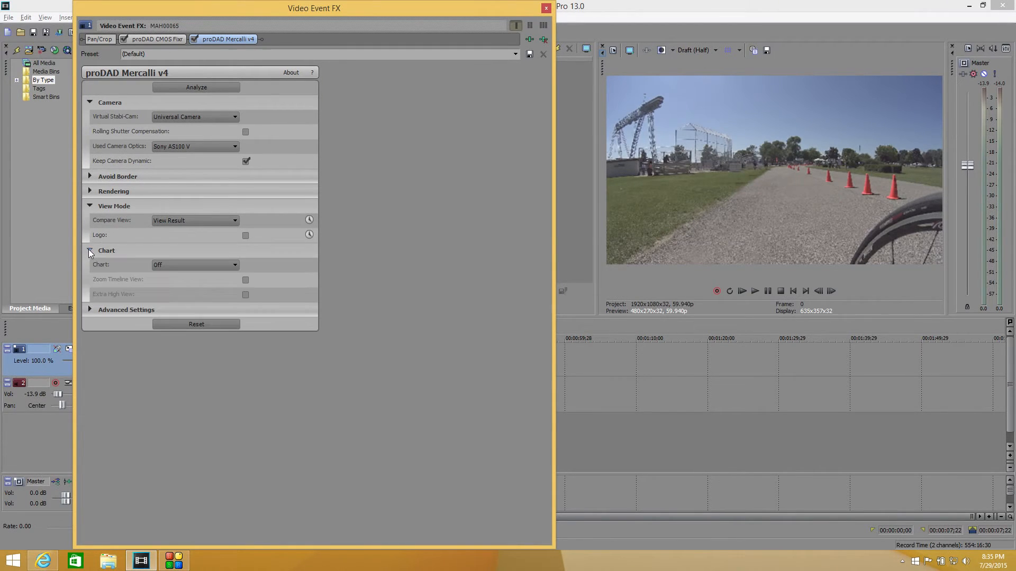
{"action": "left_click", "coordinate": [173, 266]}
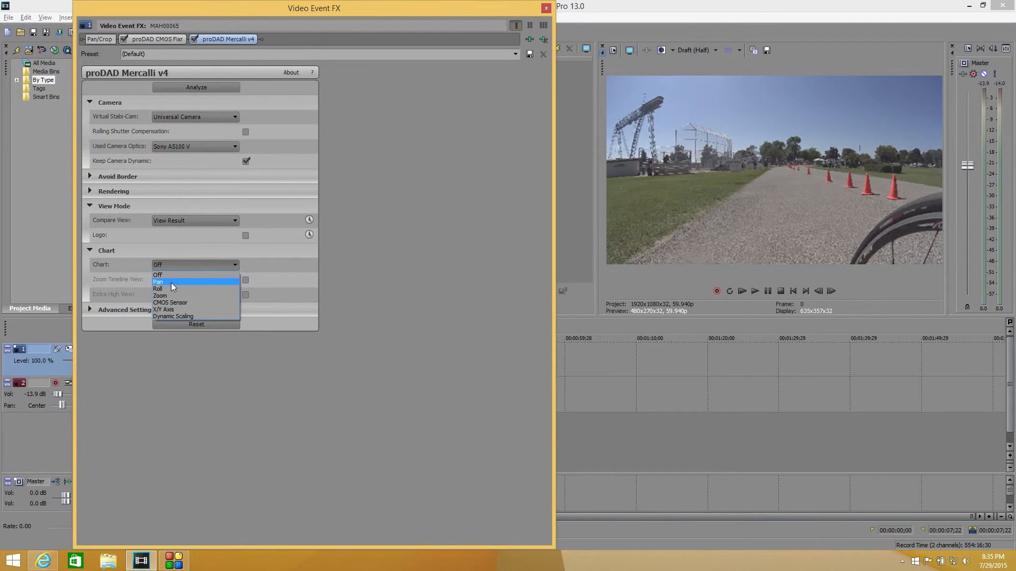
{"action": "left_click", "coordinate": [170, 283]}
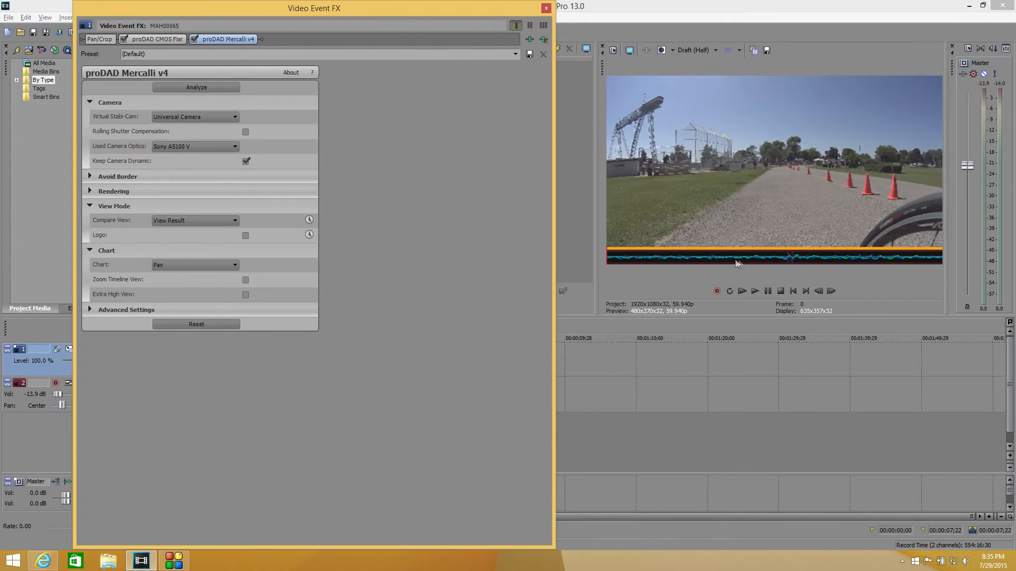
{"action": "left_click", "coordinate": [246, 294]}
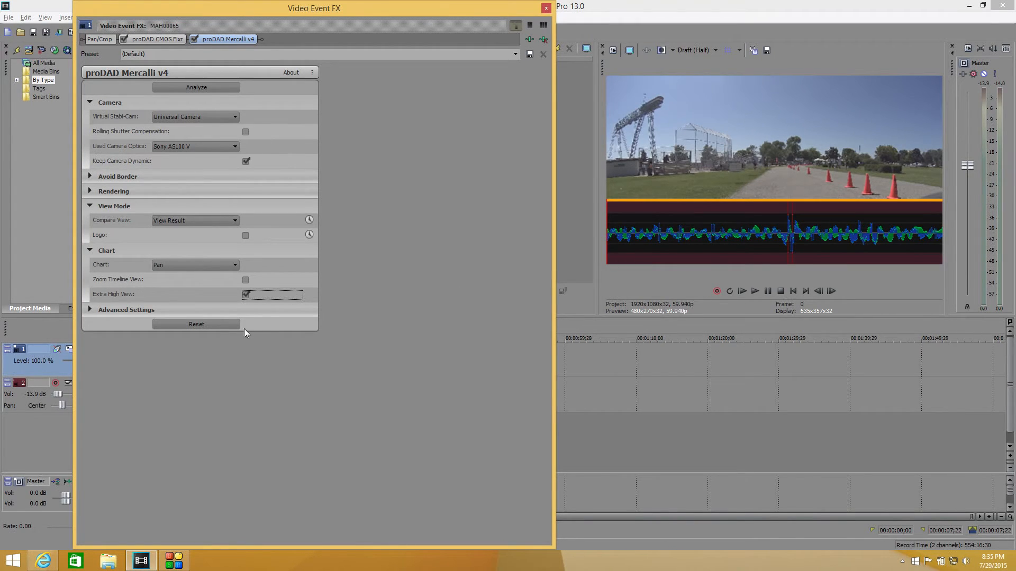
- Adjust the Avoid Border "more steady" amount to 0.41 in Mercalli v4
{"action": "left_click", "coordinate": [90, 177]}
{"action": "left_click_drag", "start_coordinate": [164, 205], "coordinate": [170, 209]}
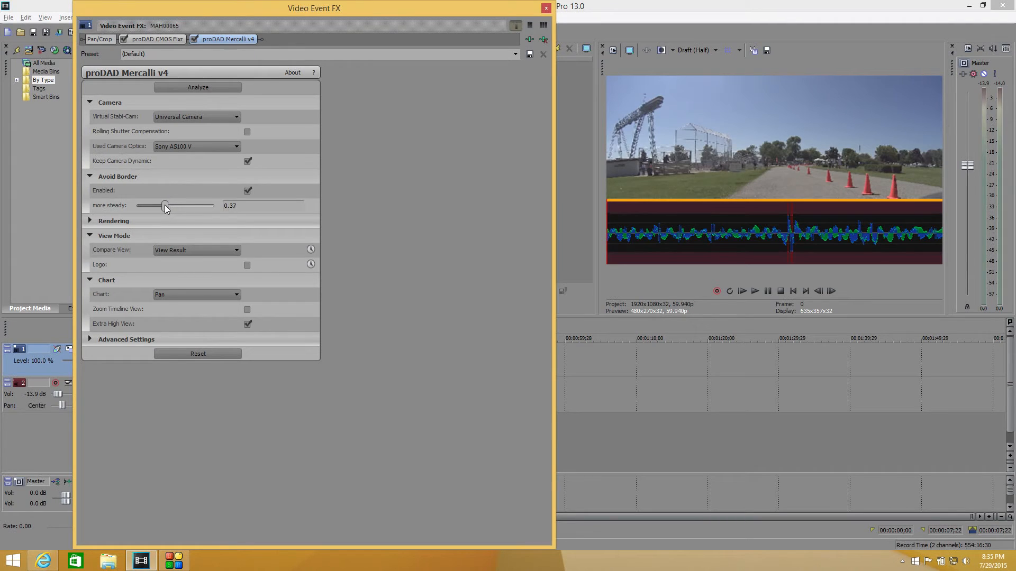
{"action": "left_click_drag", "start_coordinate": [169, 206], "coordinate": [169, 205]}
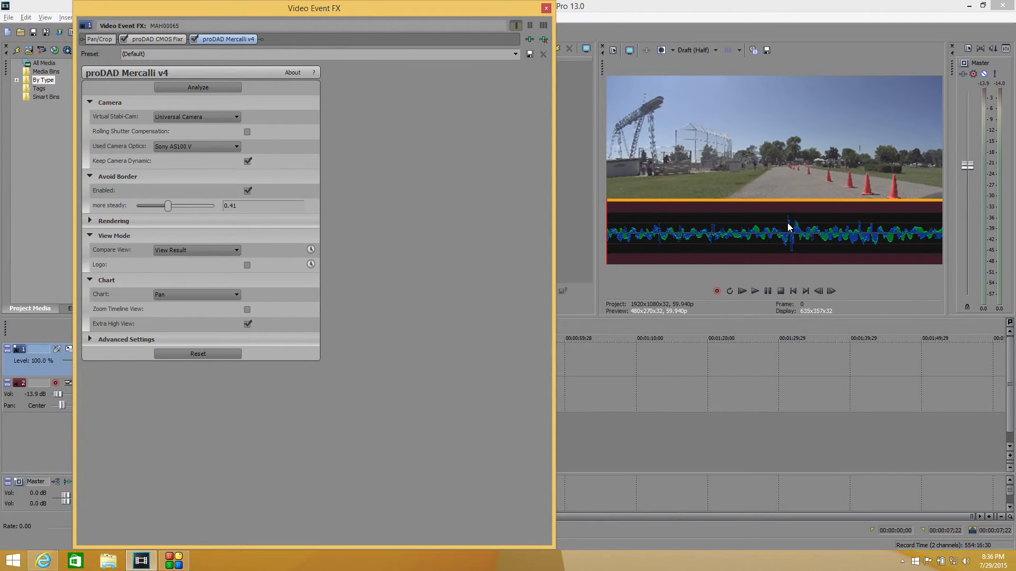
{"action": "left_click_drag", "start_coordinate": [167, 208], "coordinate": [169, 209]}
{"action": "mouse_move", "coordinate": [169, 206]}
{"action": "left_mouse_down"}
{"action": "mouse_move", "coordinate": [157, 208]}
{"action": "mouse_move", "coordinate": [166, 208]}
{"action": "left_mouse_up"}
- Examine Mercalli v4's Roll, Zoom, CMOS Sensor, X/Y Axis and Dynamic Scaling charts in the preview
{"action": "left_click", "coordinate": [172, 295]}
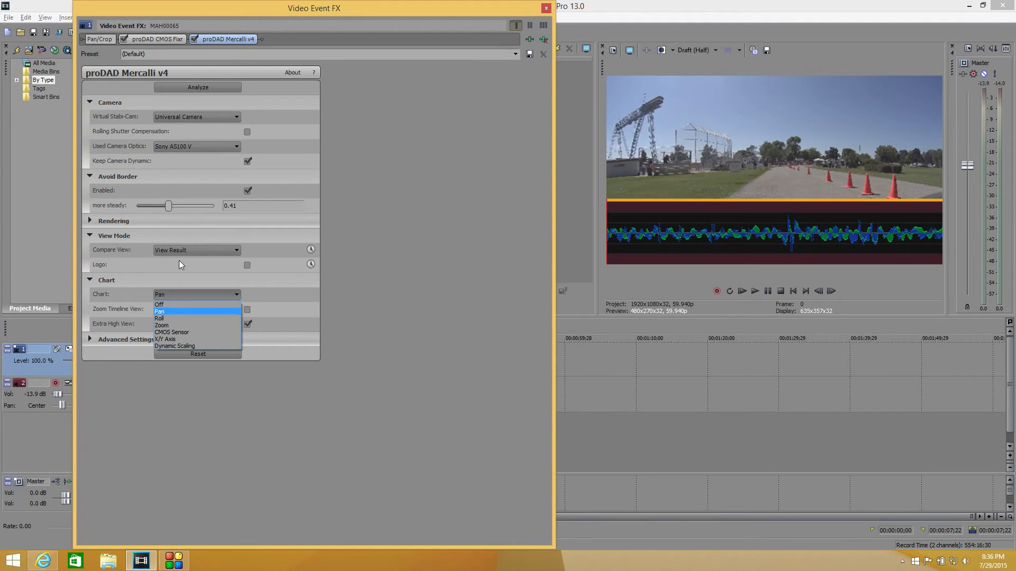
{"action": "left_click", "coordinate": [176, 321]}
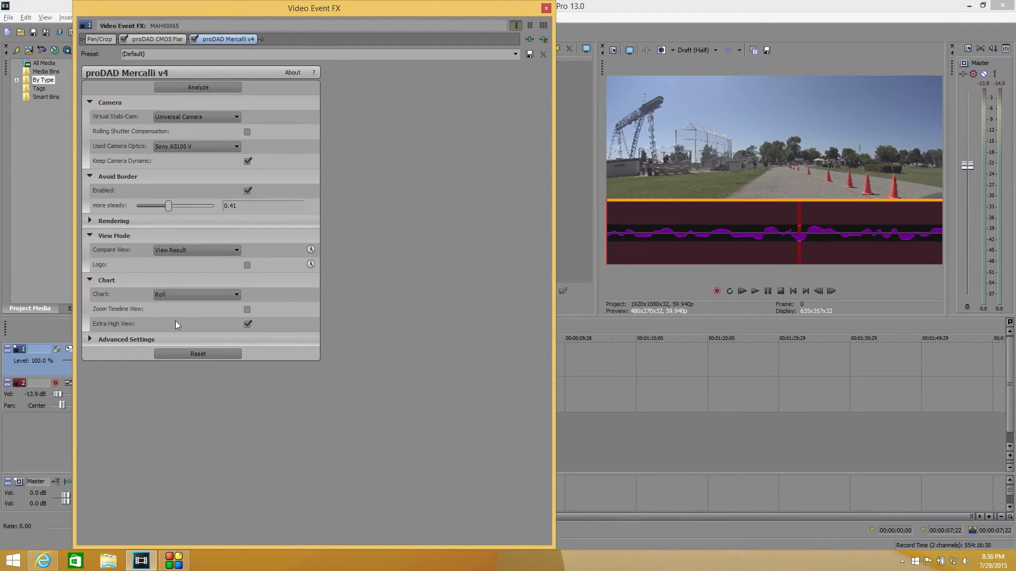
{"action": "left_click", "coordinate": [158, 297]}
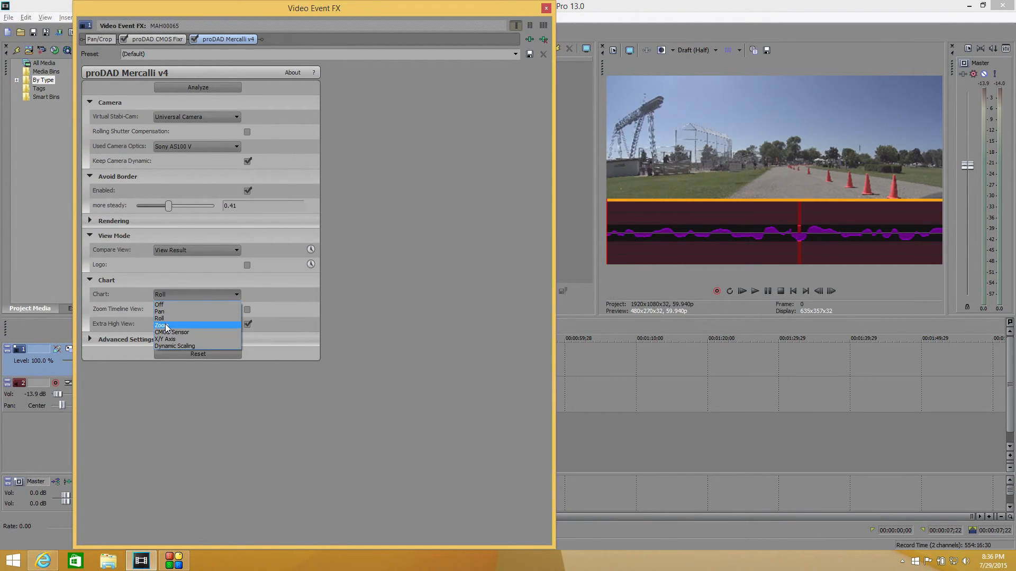
{"action": "left_click", "coordinate": [165, 324]}
{"action": "left_click", "coordinate": [167, 295]}
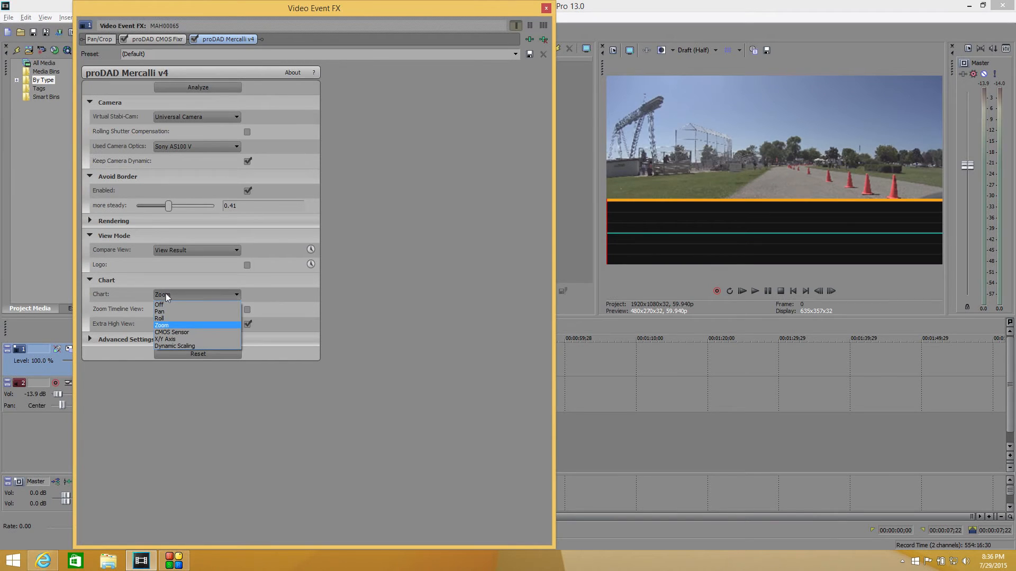
{"action": "left_click", "coordinate": [174, 332]}
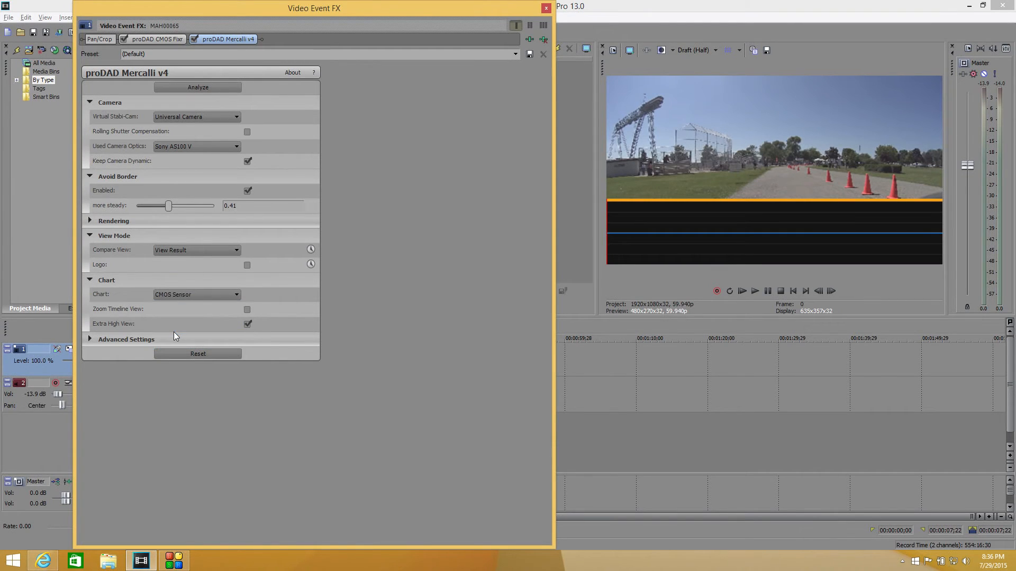
{"action": "left_click", "coordinate": [173, 294]}
{"action": "left_click", "coordinate": [172, 339]}
{"action": "left_click", "coordinate": [176, 295]}
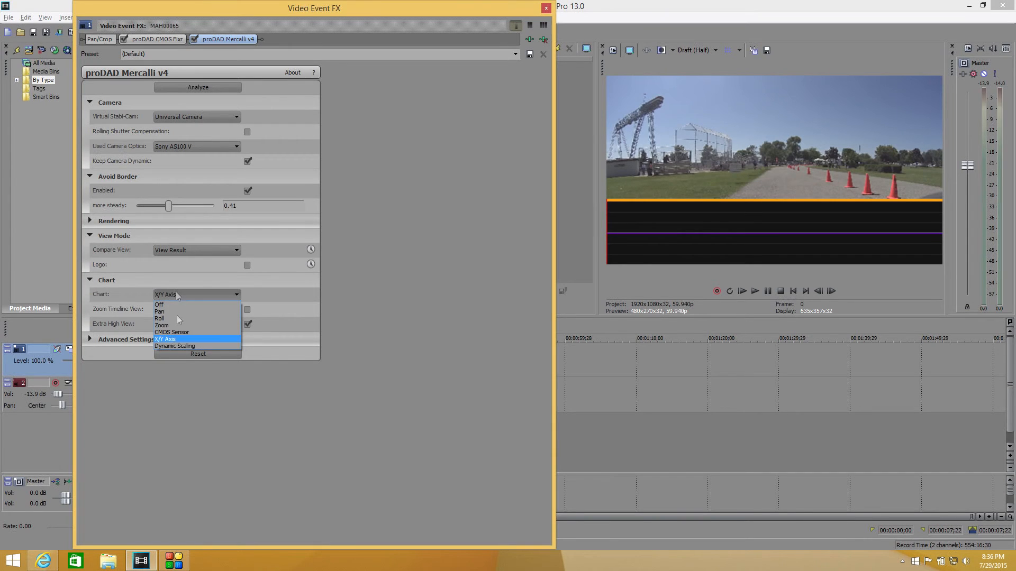
{"action": "left_click", "coordinate": [180, 346]}
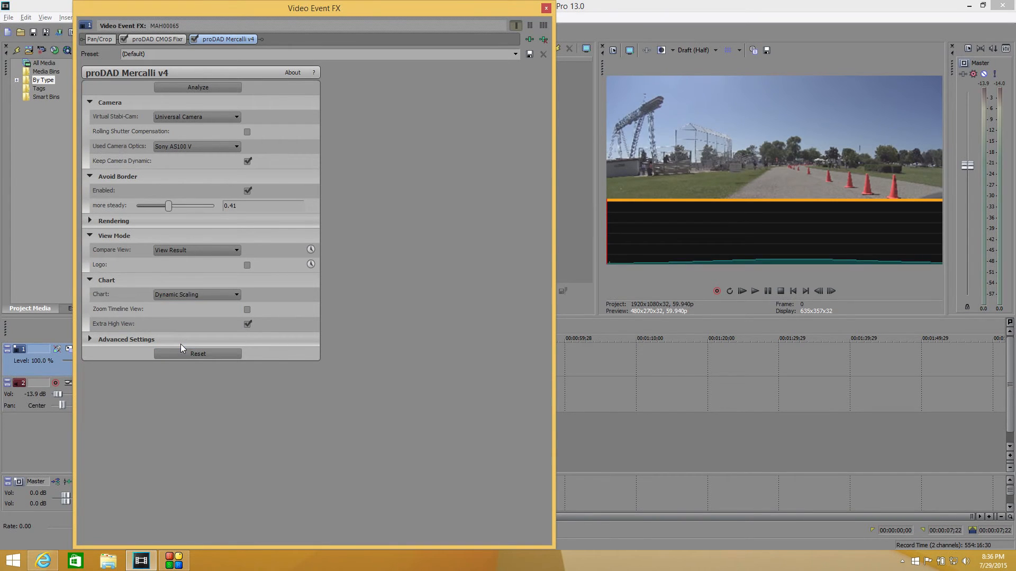
- Show the Pan chart again for review and turn Mercalli v4's chart display off
{"action": "left_click", "coordinate": [167, 295]}
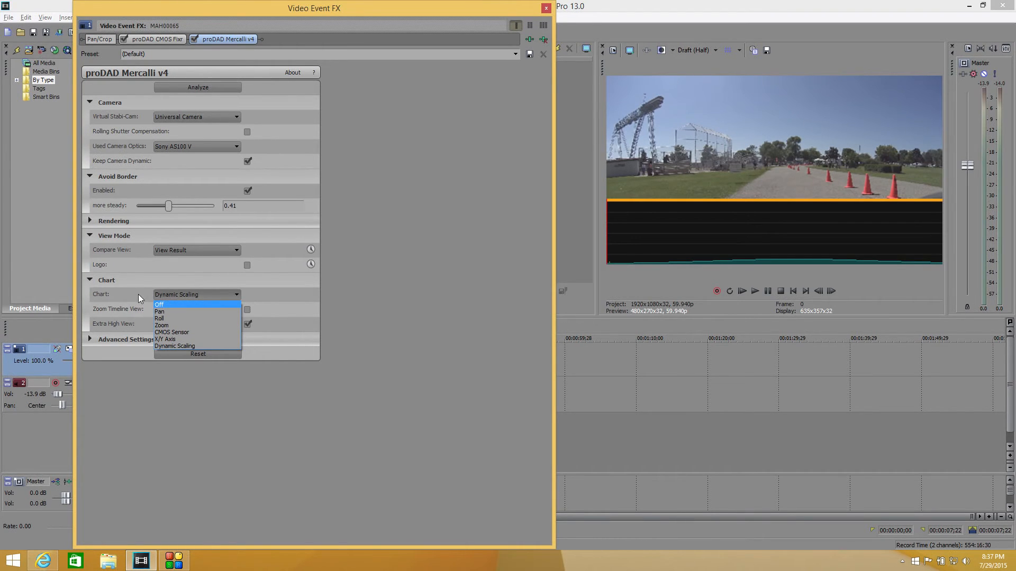
{"action": "left_click", "coordinate": [167, 312]}
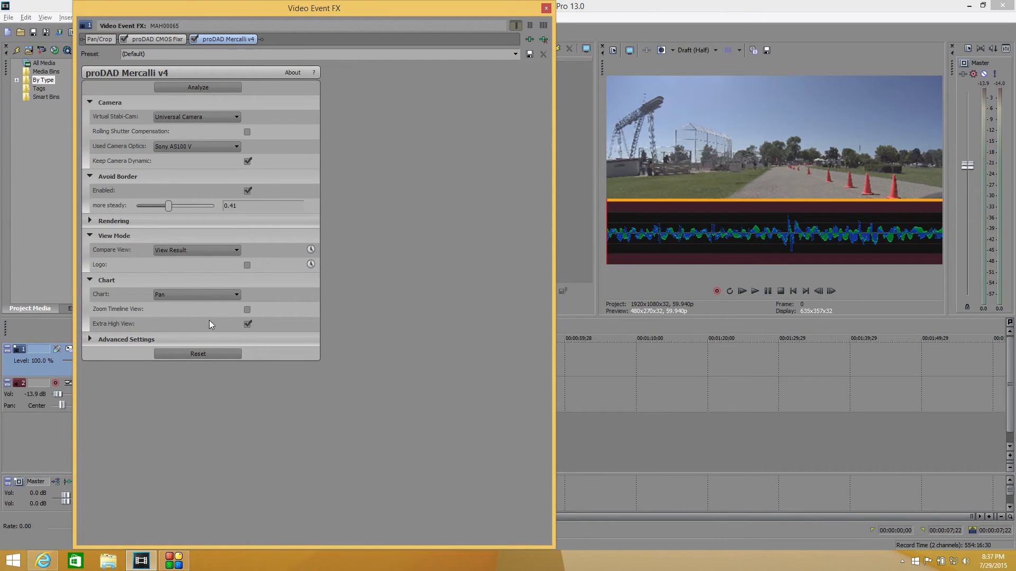
{"action": "left_click", "coordinate": [181, 293]}
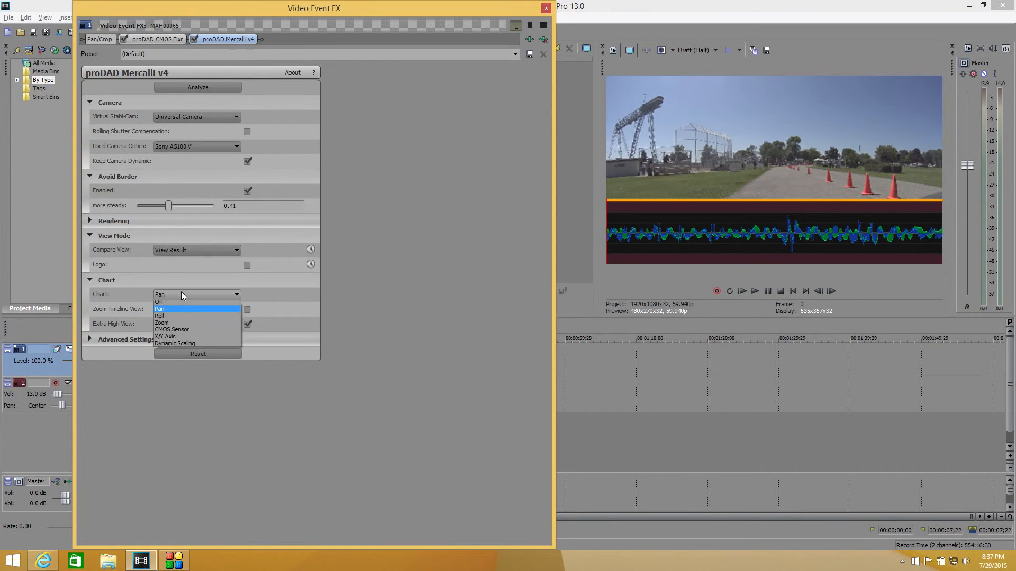
{"action": "left_click", "coordinate": [187, 303]}
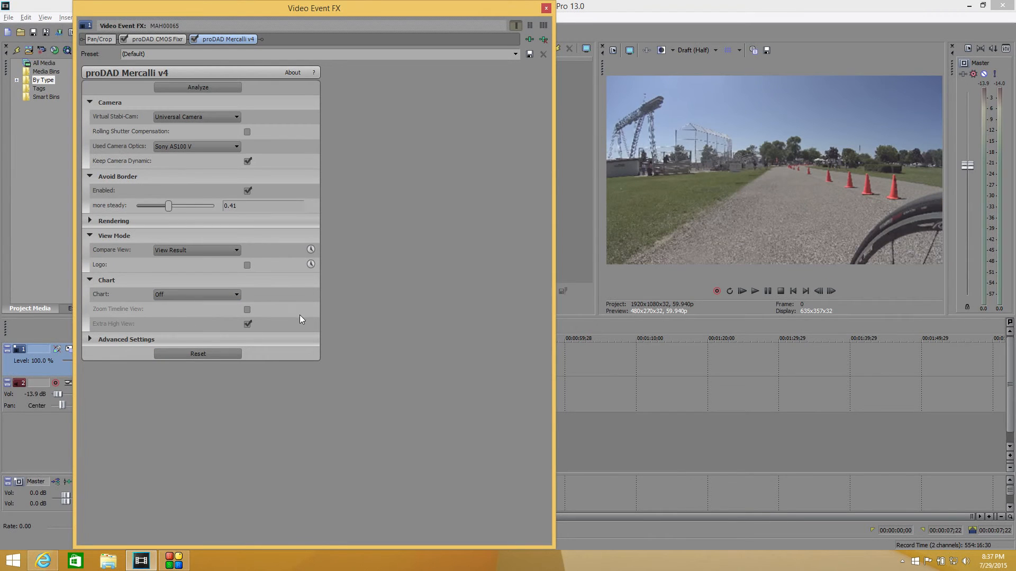
- Choose Cubic as the remap mode in Mercalli v4's rendering settings
{"action": "left_click", "coordinate": [90, 222]}
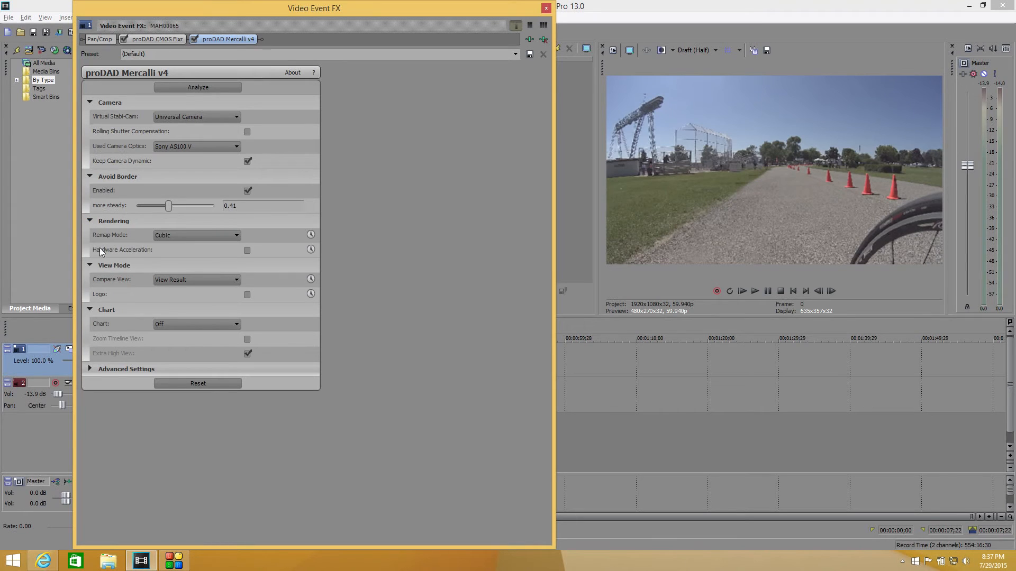
{"action": "left_click", "coordinate": [176, 234]}
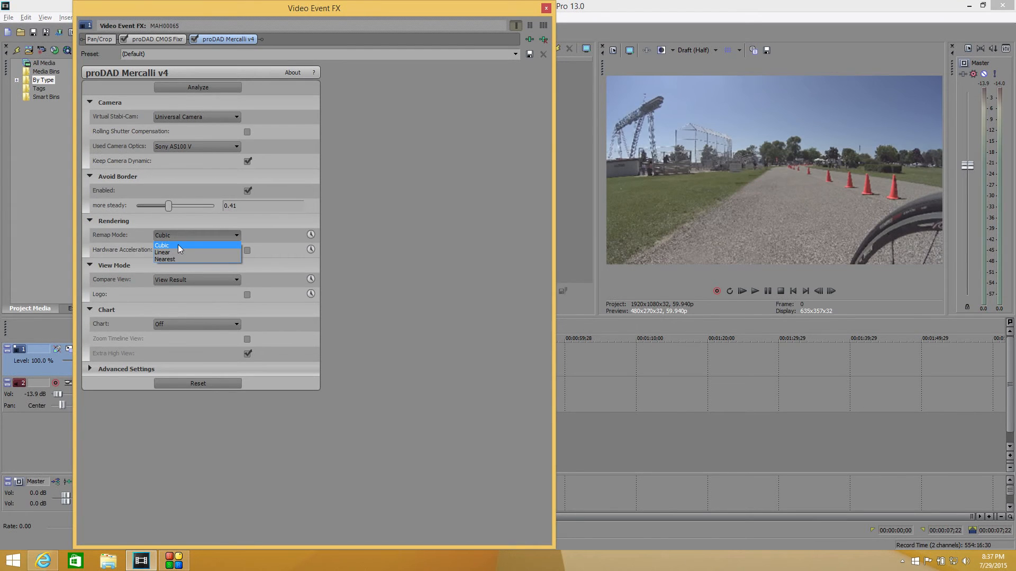
{"action": "left_click", "coordinate": [178, 245]}
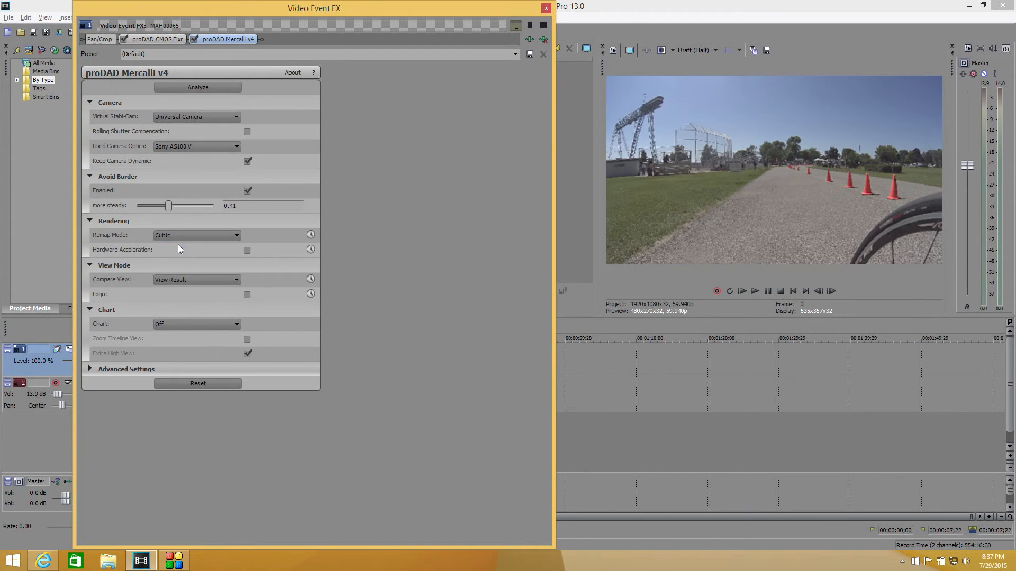
- Try keyframe animation on Mercalli v4's Compare View setting and switch it off again
{"action": "left_click", "coordinate": [90, 221]}
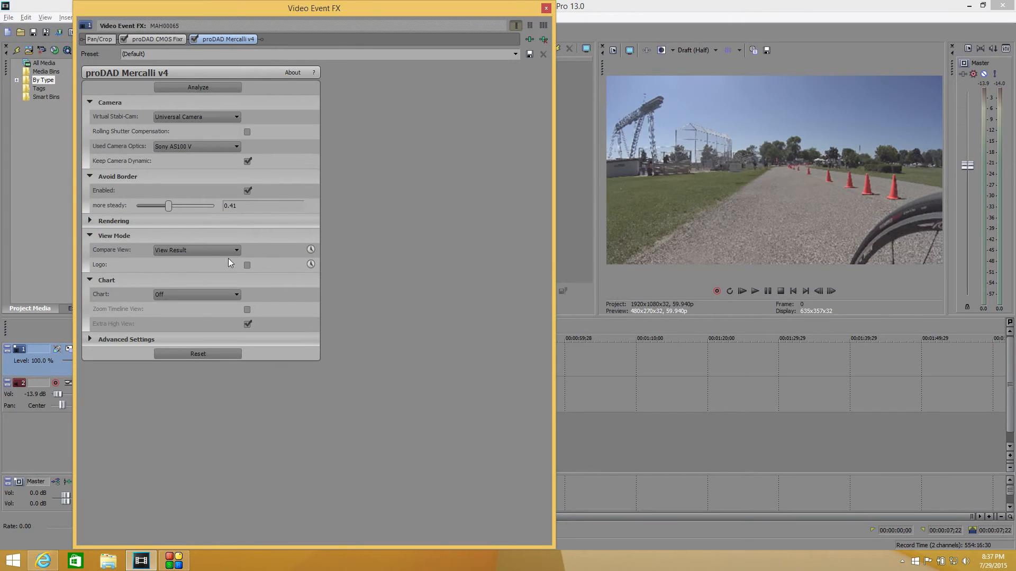
{"action": "left_click", "coordinate": [310, 249]}
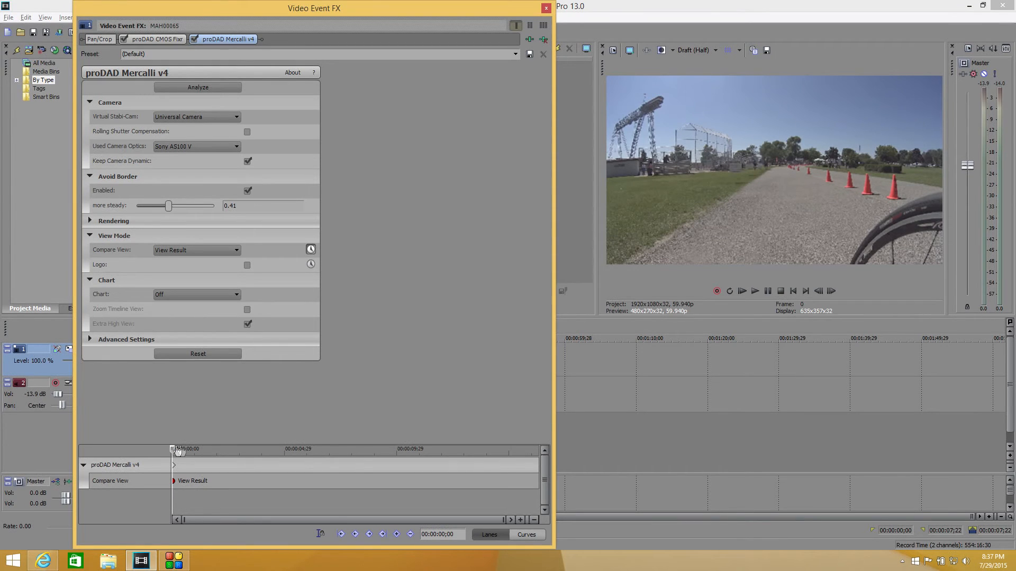
{"action": "left_click", "coordinate": [311, 249]}
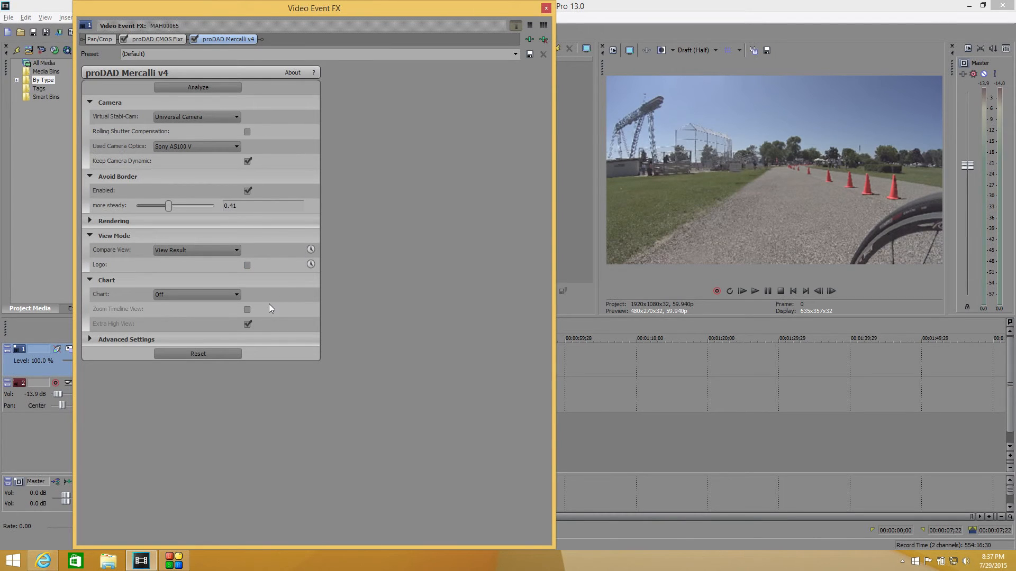
- Show the Pan chart and set Pan Shot Smoothing to 0.17 in Mercalli v4's advanced Movement settings
{"action": "left_click", "coordinate": [89, 339]}
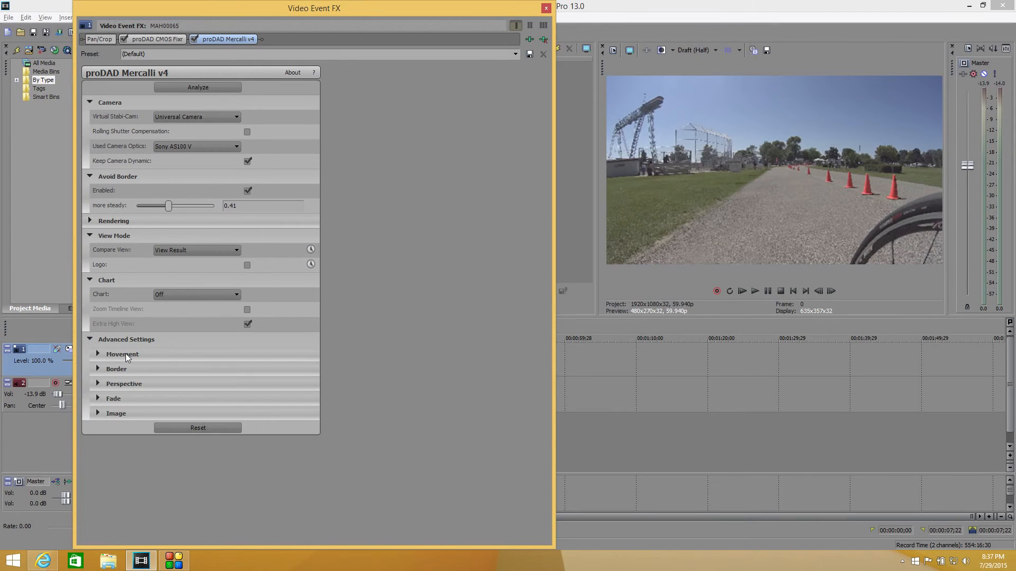
{"action": "left_click", "coordinate": [98, 352]}
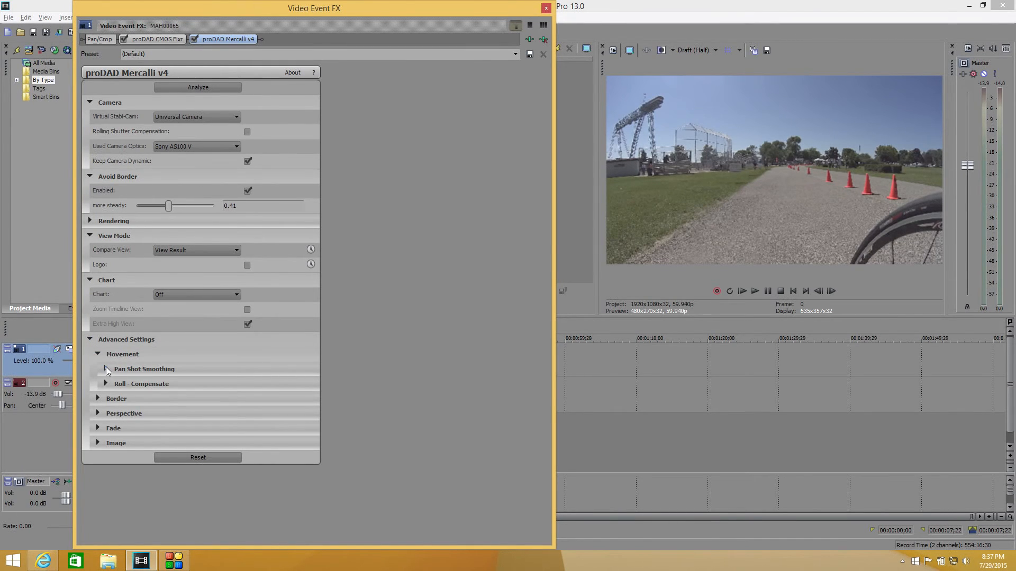
{"action": "left_click", "coordinate": [106, 369]}
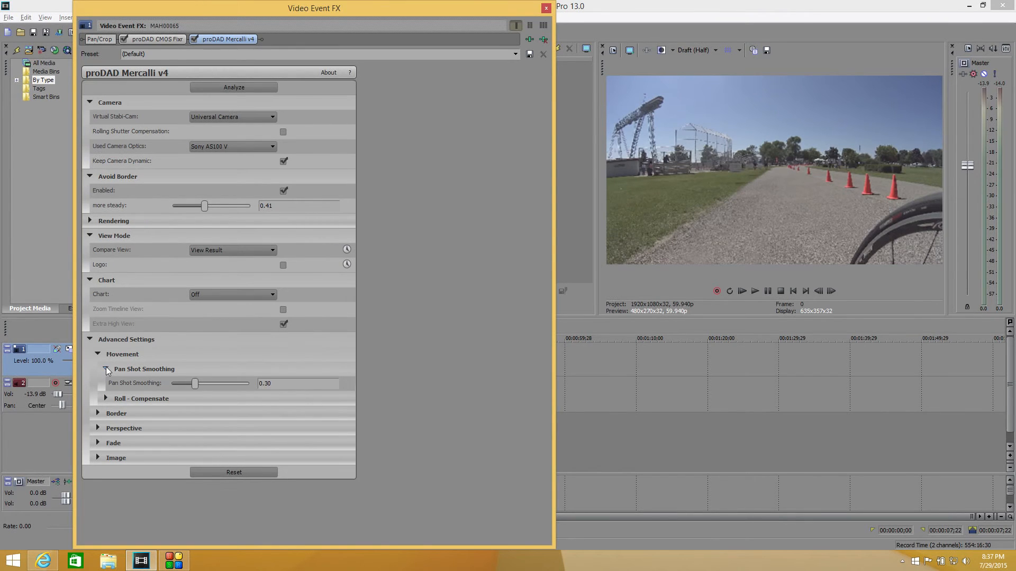
{"action": "left_click", "coordinate": [218, 296]}
{"action": "left_click", "coordinate": [217, 312]}
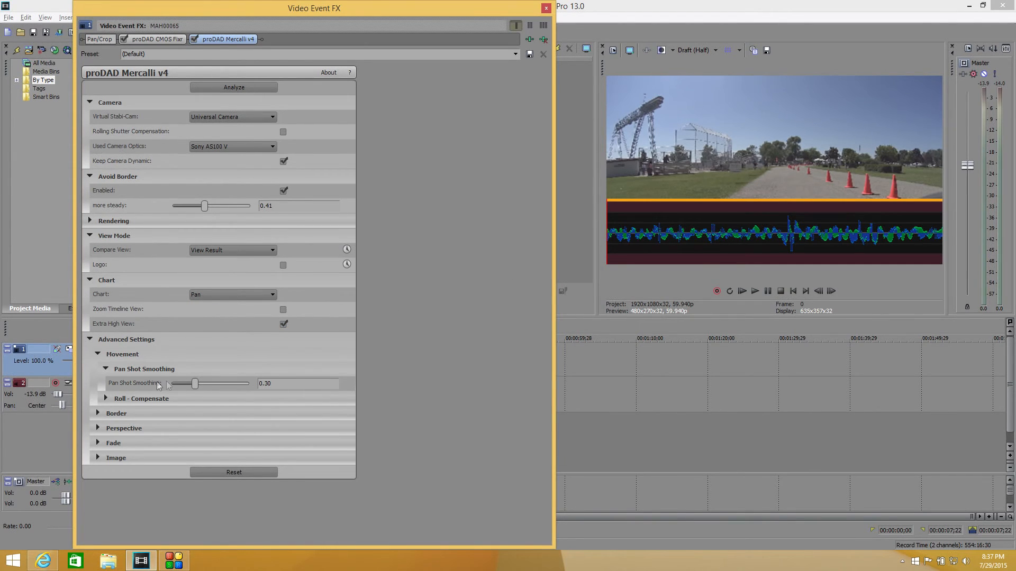
{"action": "mouse_move", "coordinate": [196, 385]}
{"action": "left_mouse_down"}
{"action": "mouse_move", "coordinate": [217, 386]}
{"action": "mouse_move", "coordinate": [173, 387]}
{"action": "mouse_move", "coordinate": [185, 388]}
{"action": "left_mouse_up"}
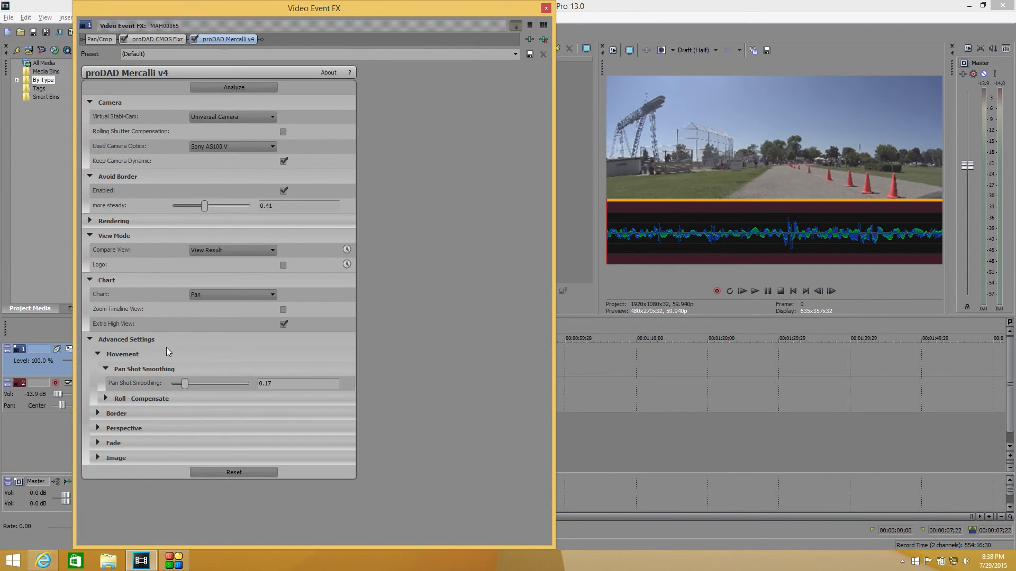
- Show the Roll chart and set Roll - Compensate to 0.69 in Mercalli v4's Movement settings
{"action": "left_click", "coordinate": [106, 399]}
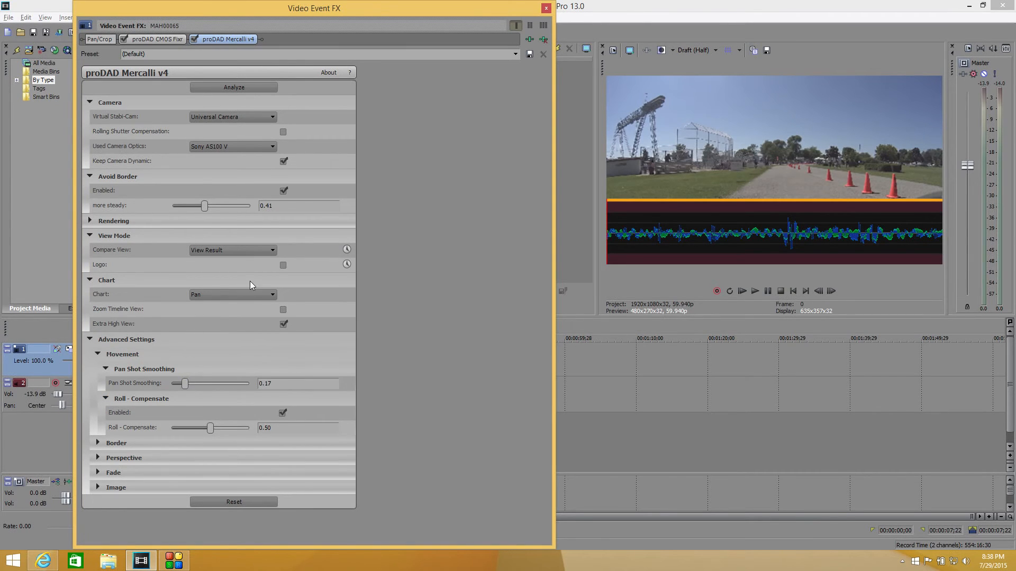
{"action": "left_click", "coordinate": [245, 295]}
{"action": "left_click", "coordinate": [220, 318]}
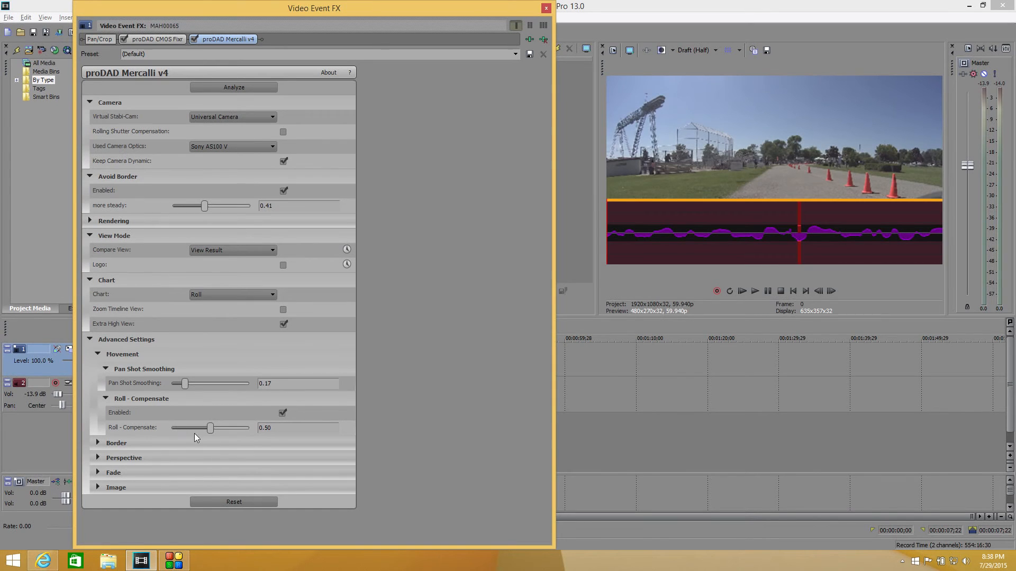
{"action": "left_click_drag", "start_coordinate": [210, 429], "coordinate": [229, 431]}
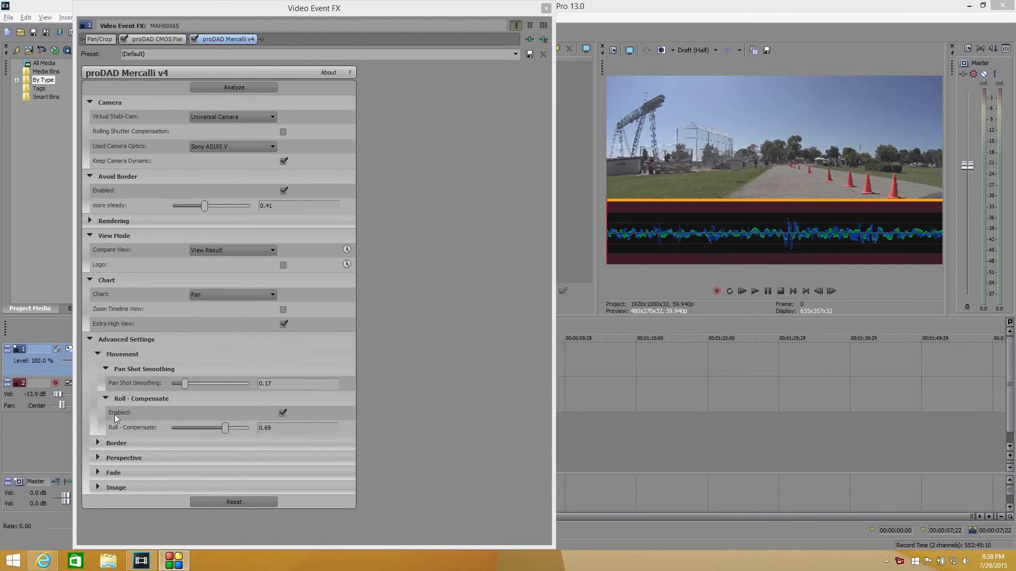
{"action": "left_click", "coordinate": [106, 399]}
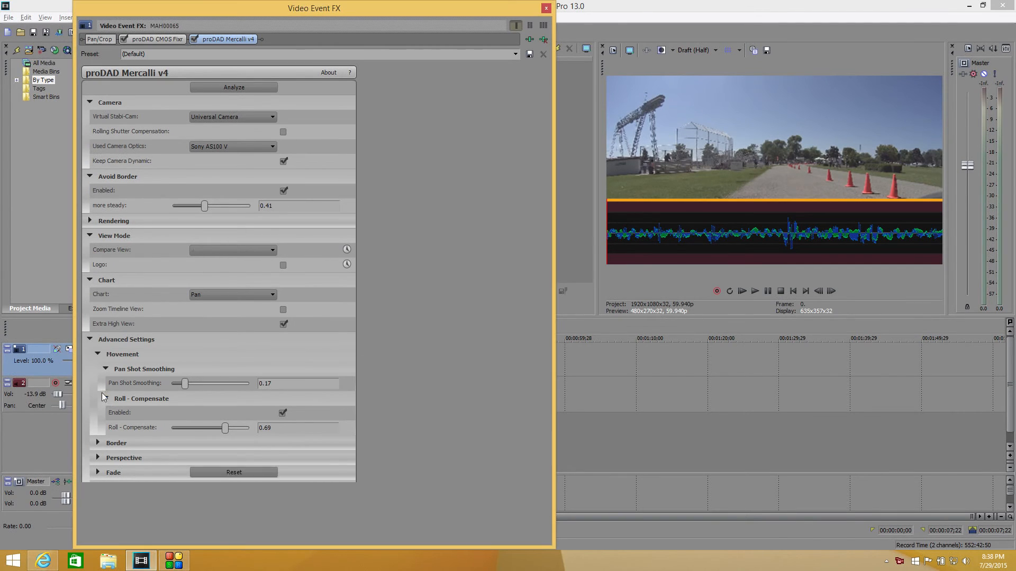
{"action": "left_click", "coordinate": [105, 370]}
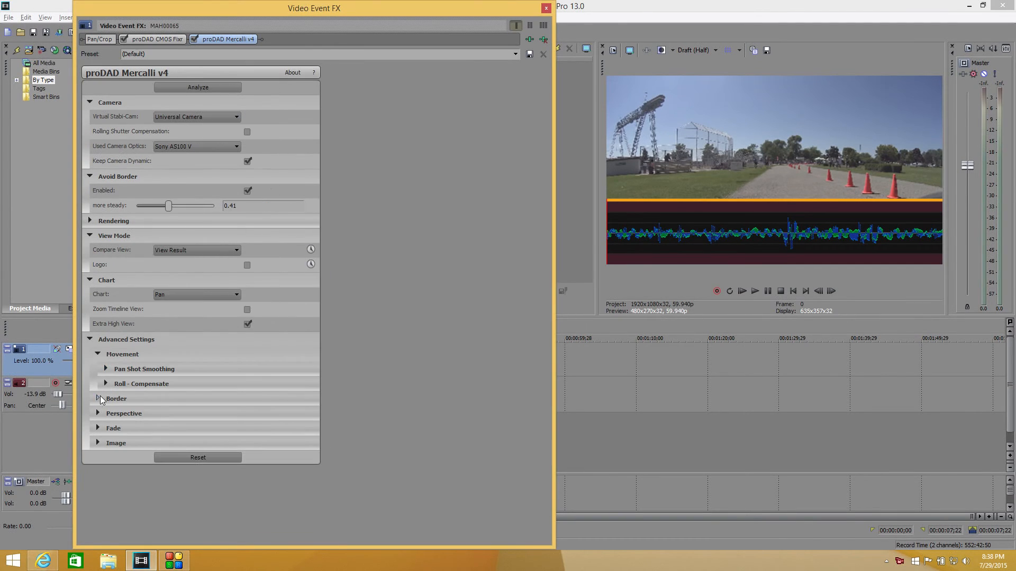
- Review the Best Border, Best Stabilization and Forensic View modes in Mercalli v4's advanced Border settings
{"action": "left_click", "coordinate": [99, 398]}
{"action": "left_click", "coordinate": [105, 413]}
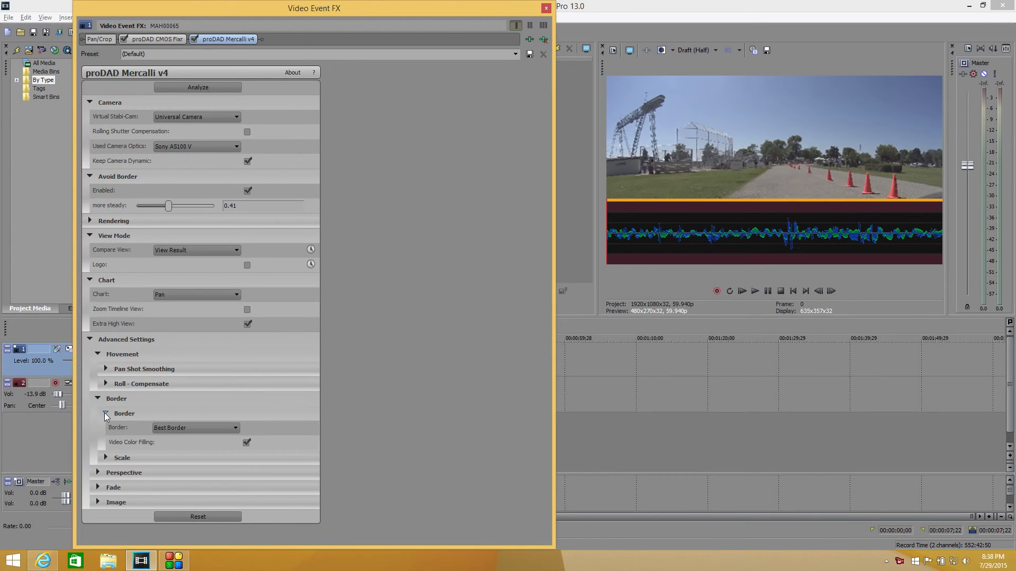
{"action": "left_click", "coordinate": [188, 429]}
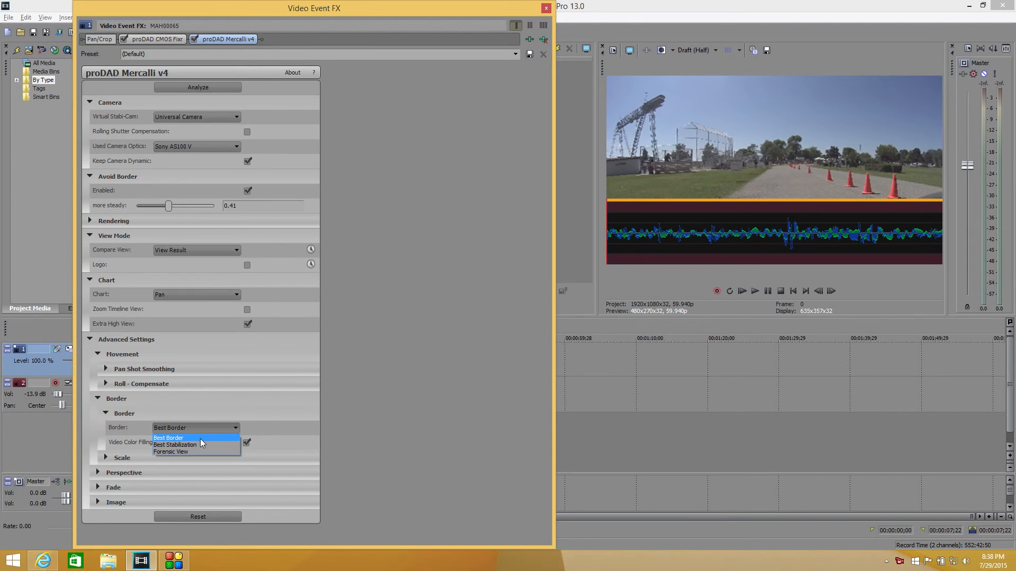
{"action": "left_click", "coordinate": [204, 413]}
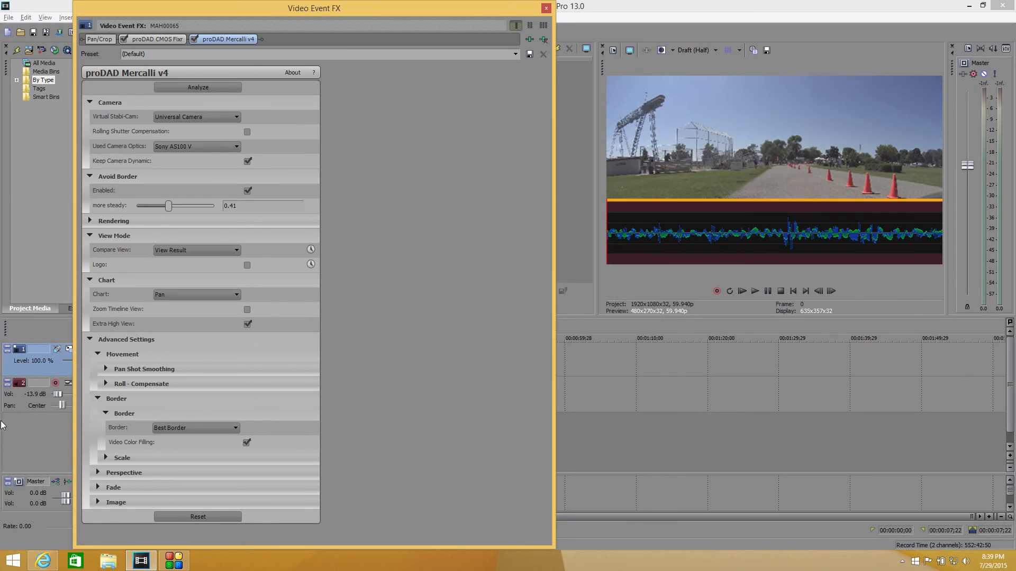
{"action": "left_click", "coordinate": [97, 399]}
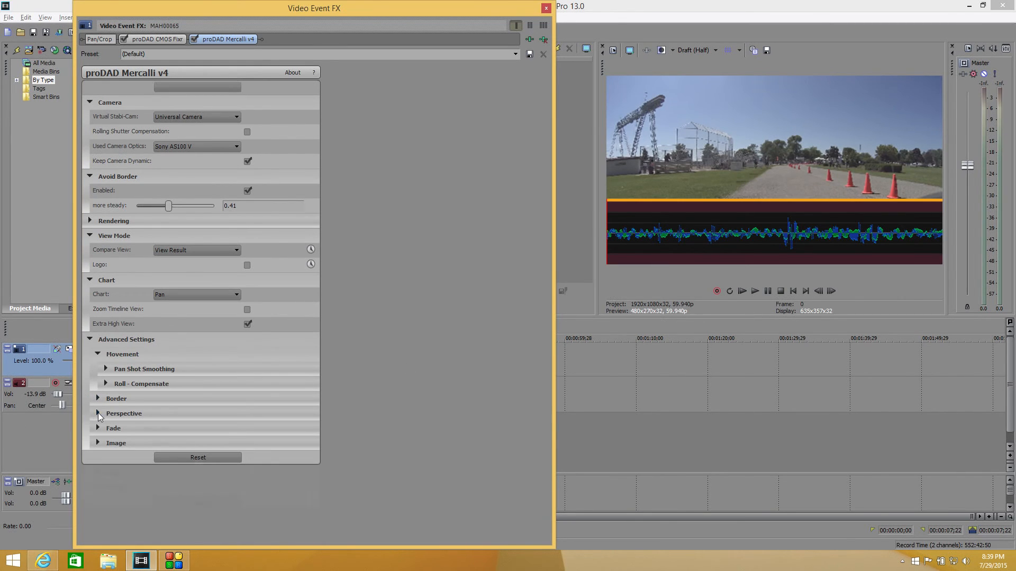
- Show the X/Y Axis chart, then enable X-Axis - Compensate and set it to 0.61 in the Perspective settings
{"action": "left_click", "coordinate": [97, 414]}
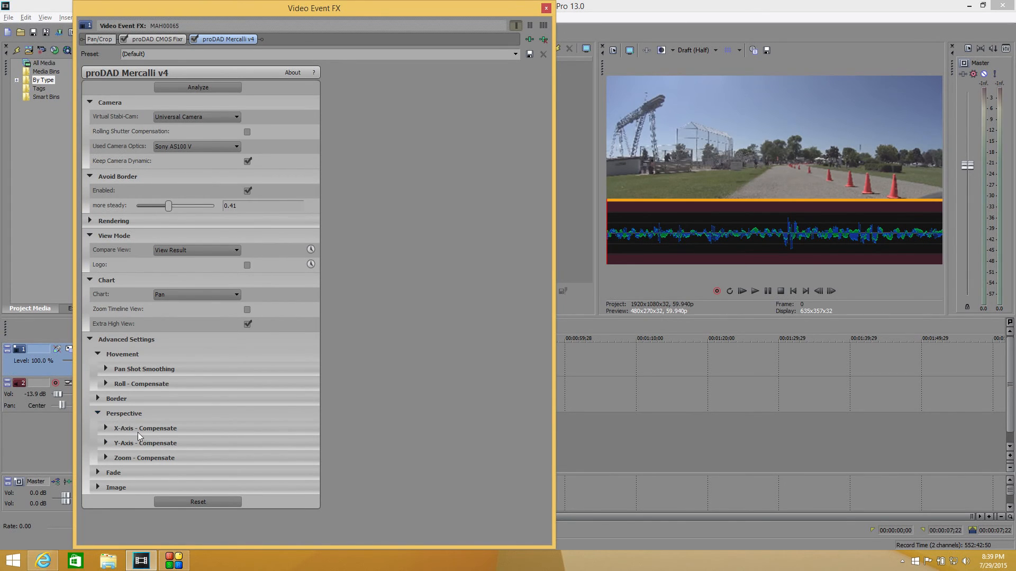
{"action": "left_click", "coordinate": [195, 299]}
{"action": "left_click", "coordinate": [183, 341]}
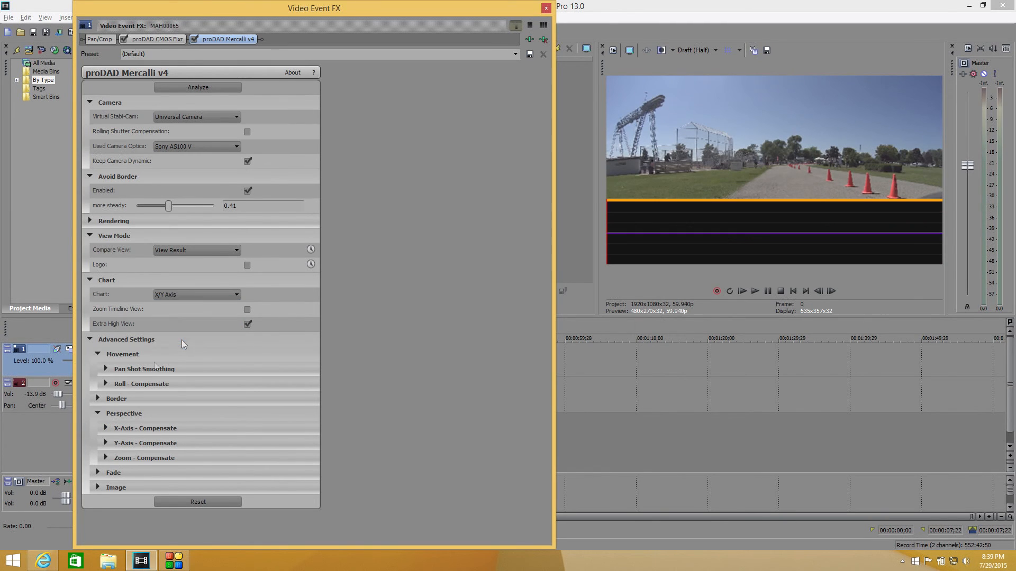
{"action": "left_click", "coordinate": [106, 428]}
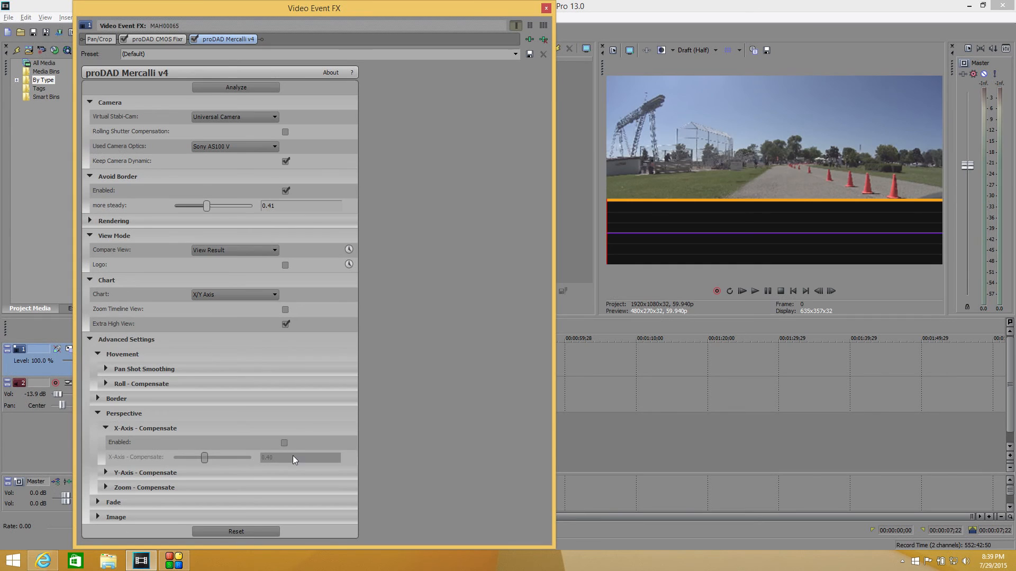
{"action": "left_click", "coordinate": [284, 443]}
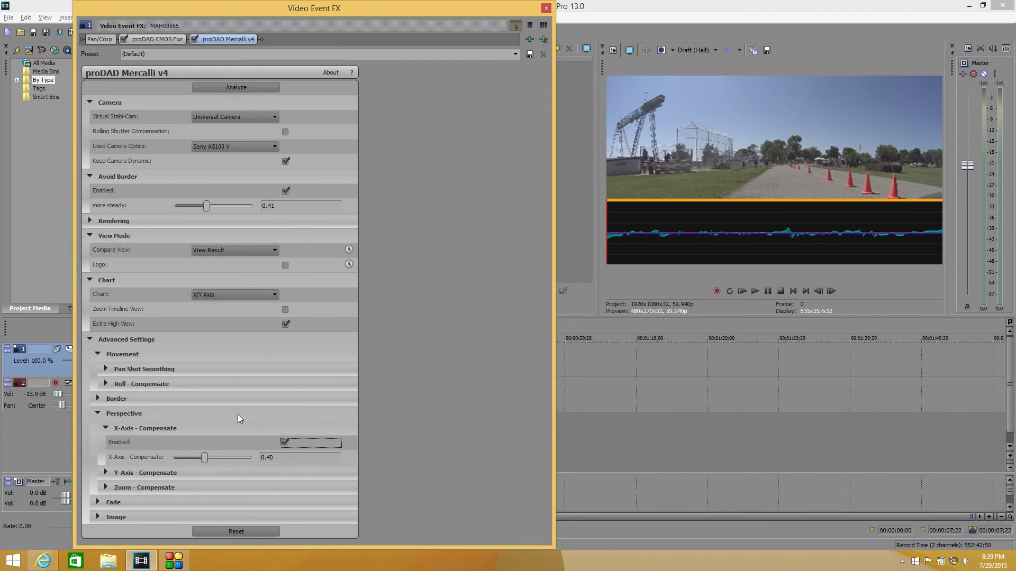
{"action": "mouse_move", "coordinate": [204, 458]}
{"action": "left_mouse_down"}
{"action": "mouse_move", "coordinate": [244, 459]}
{"action": "mouse_move", "coordinate": [194, 460]}
{"action": "mouse_move", "coordinate": [222, 463]}
{"action": "left_mouse_up"}
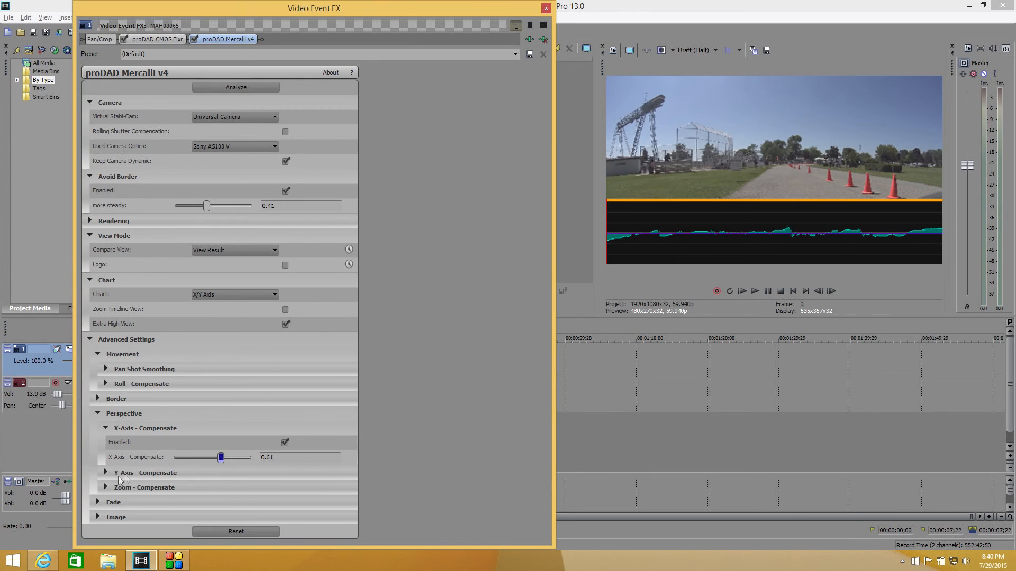
{"action": "left_click", "coordinate": [105, 428]}
- Turn Mercalli v4's chart display off and look at the fade-in and fade-out duration settings
{"action": "left_click", "coordinate": [202, 296]}
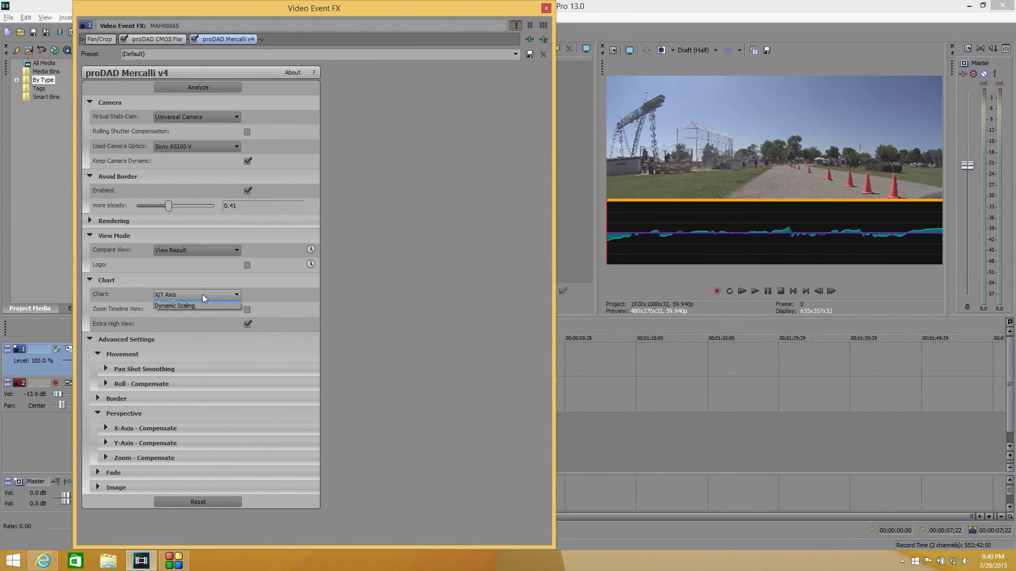
{"action": "left_click", "coordinate": [177, 305]}
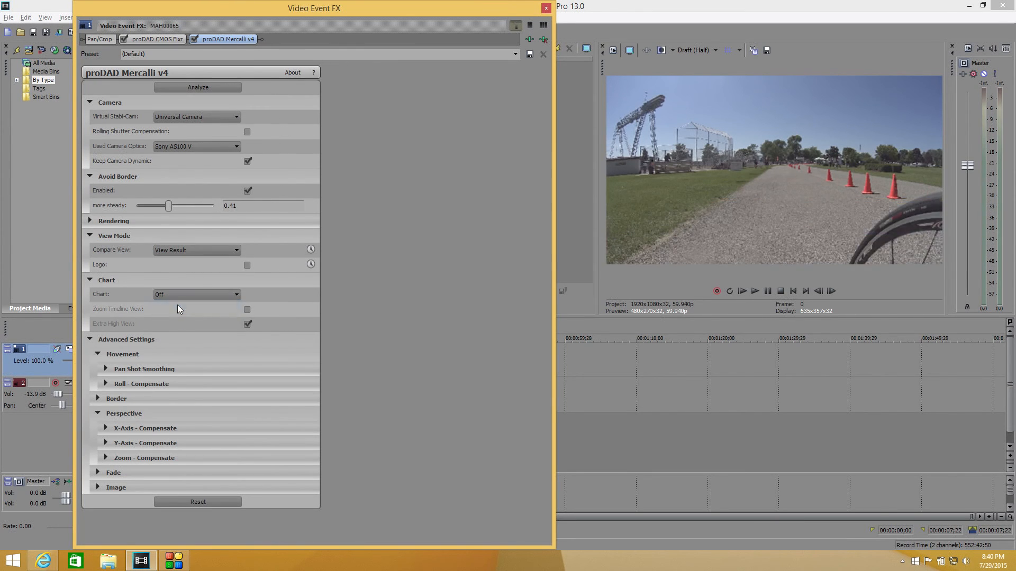
{"action": "left_click", "coordinate": [97, 473]}
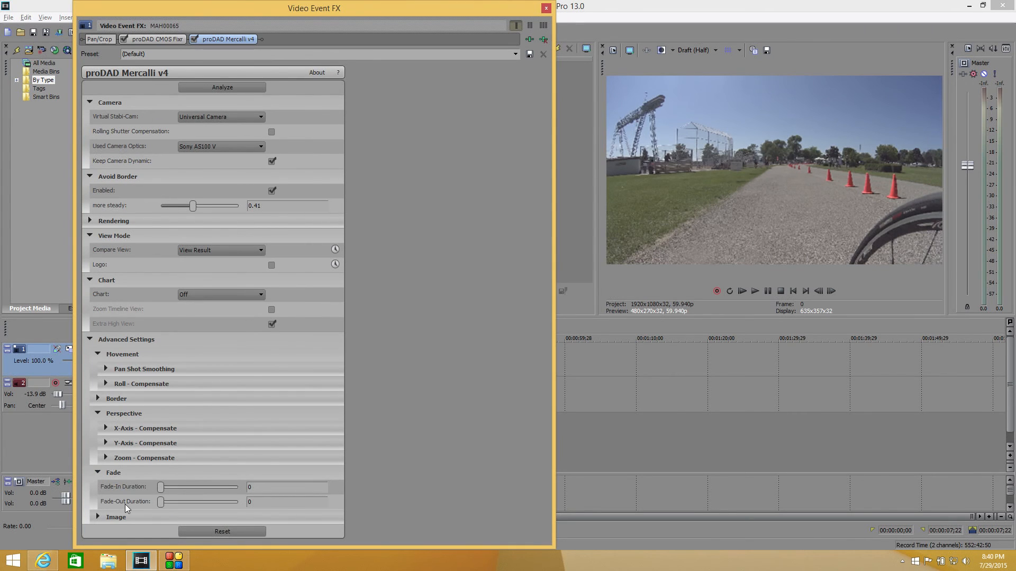
{"action": "left_click", "coordinate": [97, 472]}
- Try an image scale of 1.09 in Mercalli v4's advanced Image settings and return it to 1
{"action": "left_click", "coordinate": [96, 487]}
{"action": "left_click", "coordinate": [97, 487]}
{"action": "left_click", "coordinate": [95, 485]}
{"action": "mouse_move", "coordinate": [143, 518]}
{"action": "left_mouse_down"}
{"action": "mouse_move", "coordinate": [158, 519]}
{"action": "mouse_move", "coordinate": [144, 519]}
{"action": "left_mouse_up"}
{"action": "left_click", "coordinate": [251, 519]}
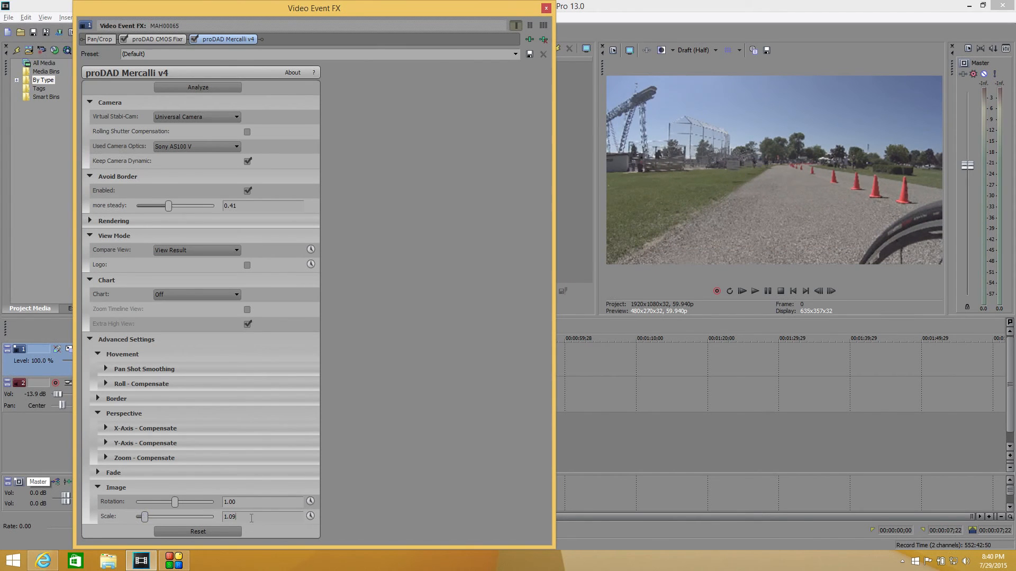
{"action": "type", "text": "1"}
{"action": "key", "text": "Return"}
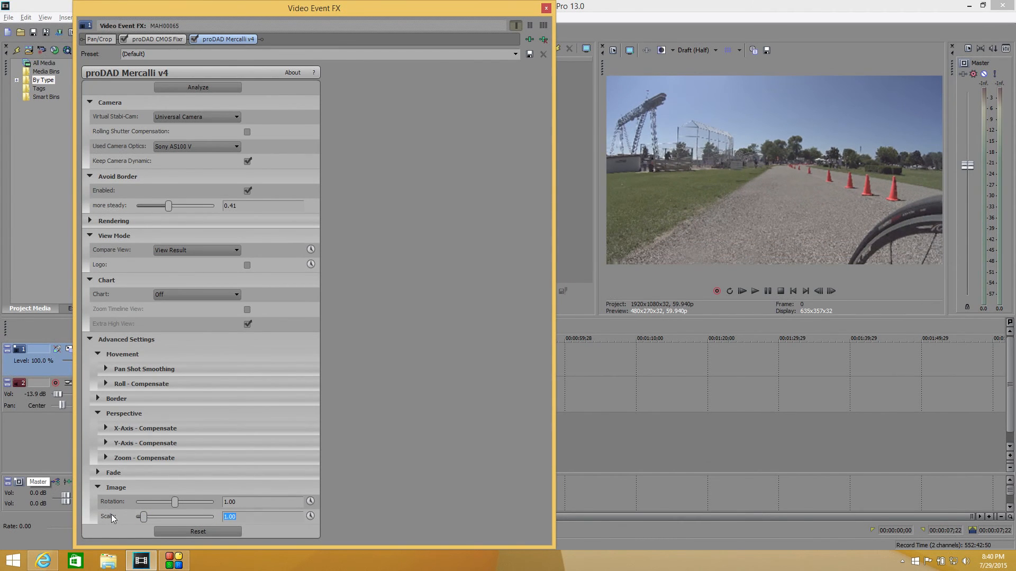
- Try an image rotation of -8.57 in Mercalli v4 and return the rotation to 1
{"action": "left_click_drag", "start_coordinate": [176, 502], "coordinate": [174, 503]}
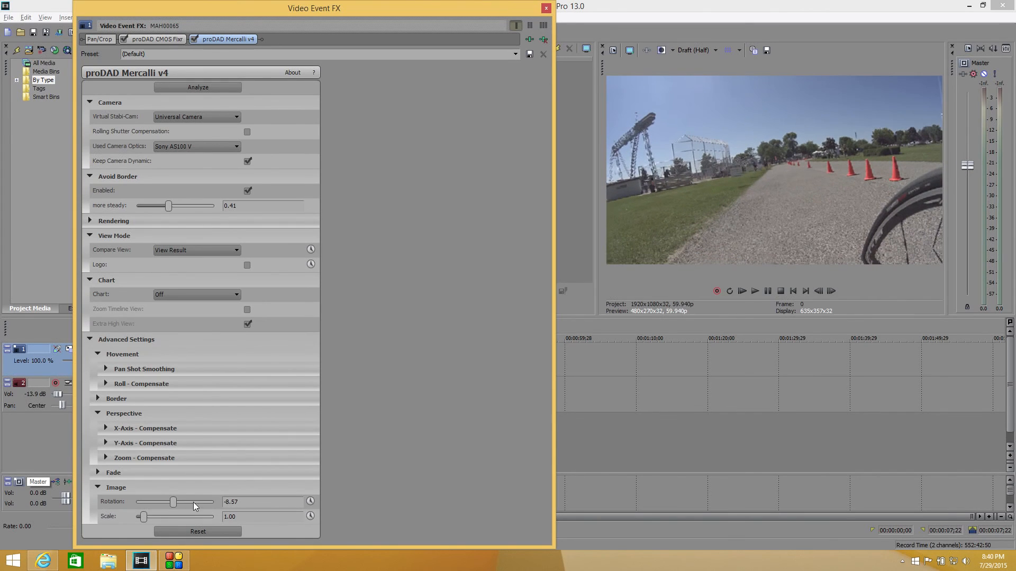
{"action": "left_click_drag", "start_coordinate": [244, 502], "coordinate": [195, 497]}
{"action": "type", "text": "1"}
{"action": "key", "text": "Return"}
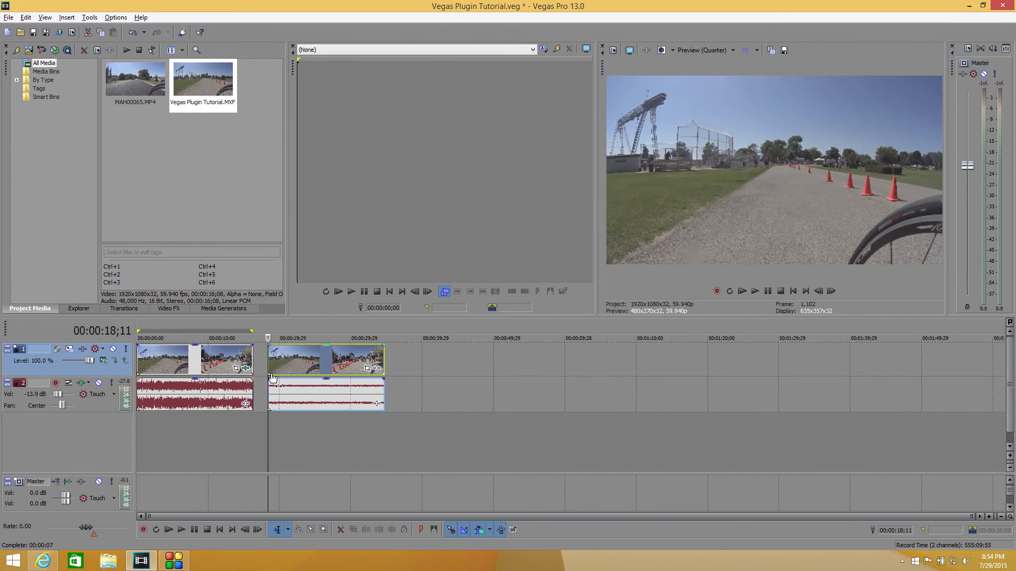
- Play the rendered second clip from its start on the timeline
{"action": "key", "text": "space"}
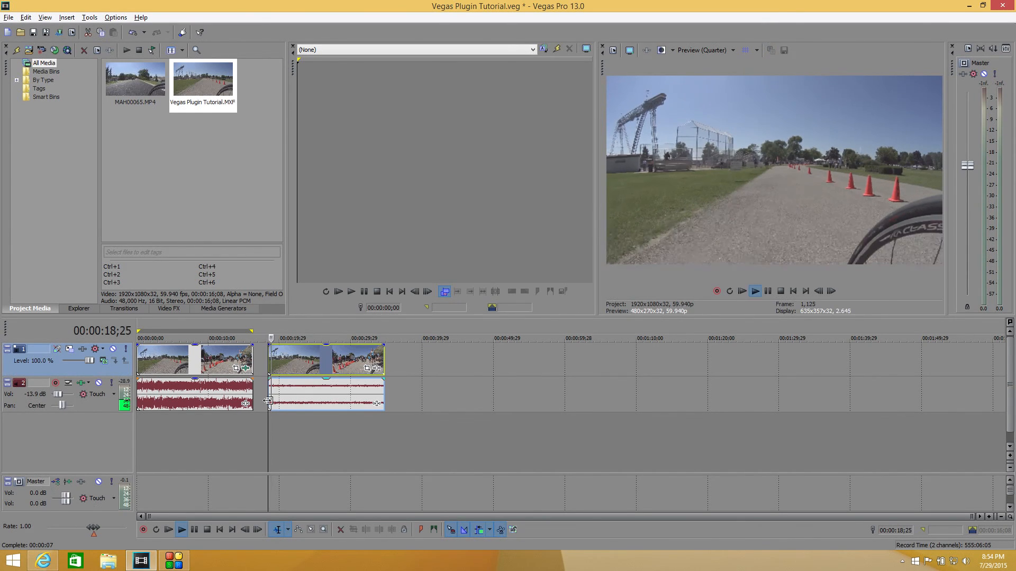